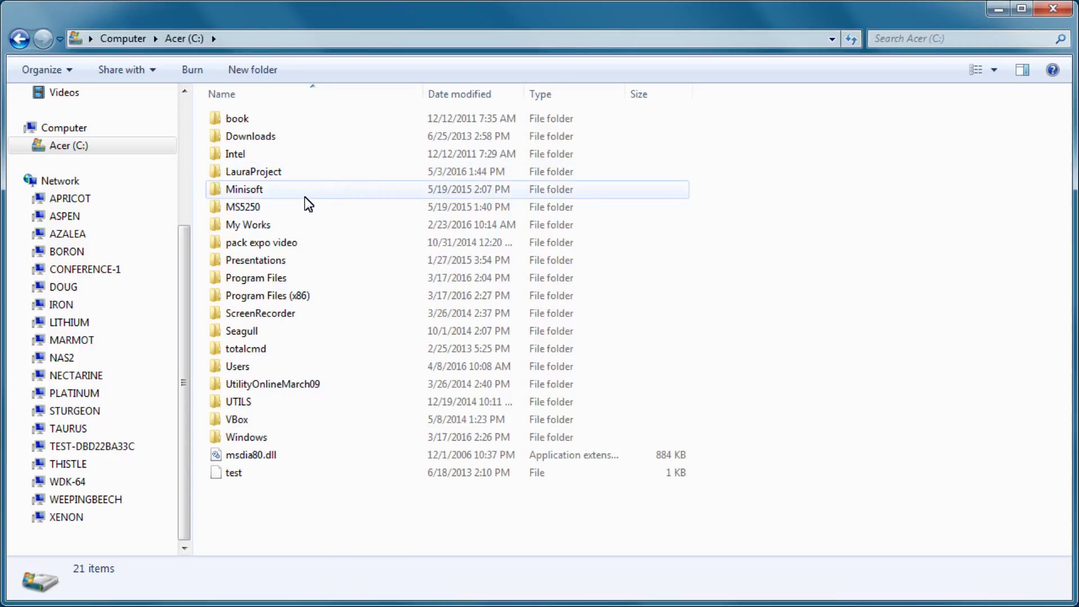
# Create a folder named translate inside the Minisoft\eFORMz_6 folder on drive C
pyautogui.doubleClick(286, 191)
pyautogui.doubleClick(281, 120)
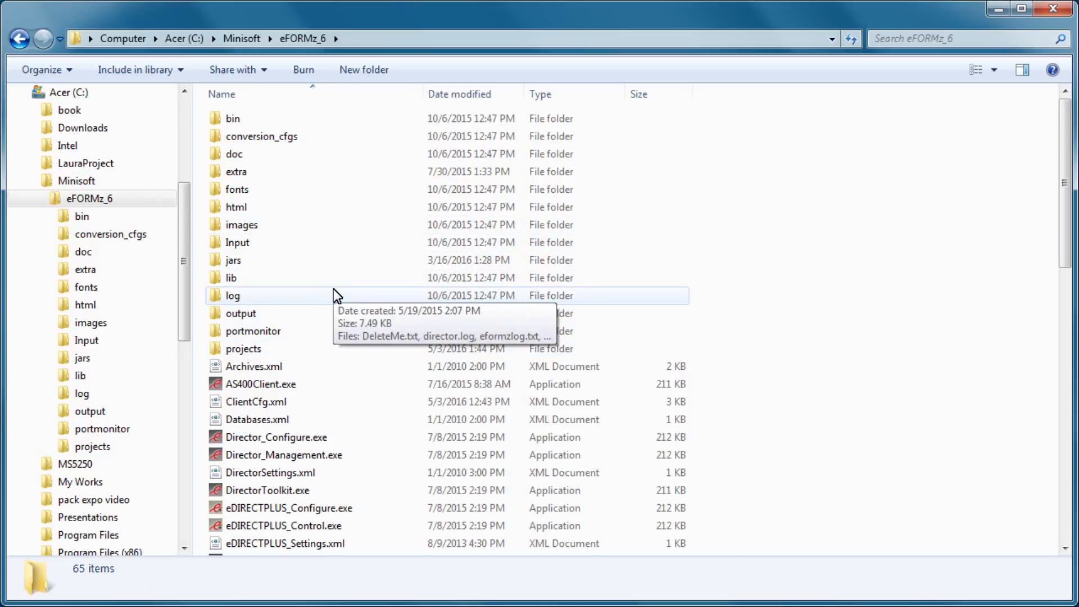
pyautogui.click(364, 70)
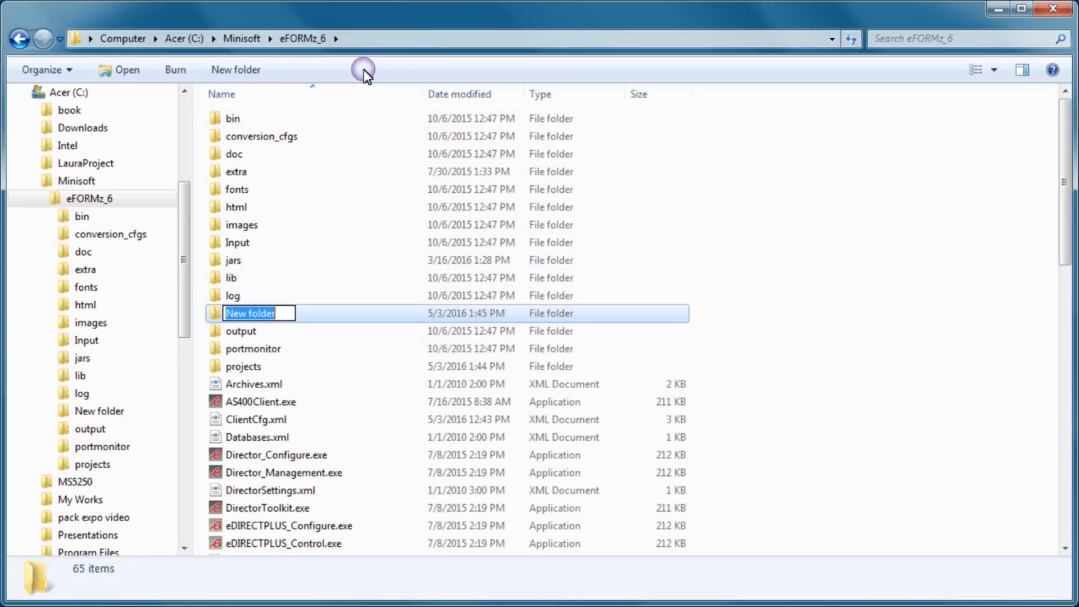
pyautogui.write('tr')
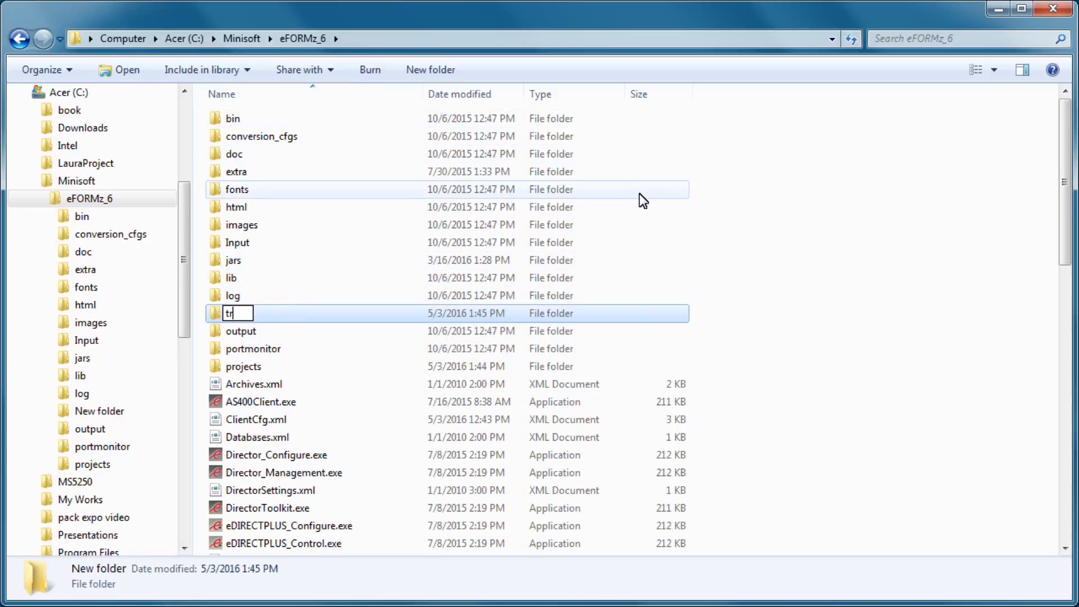
pyautogui.write('anslate')
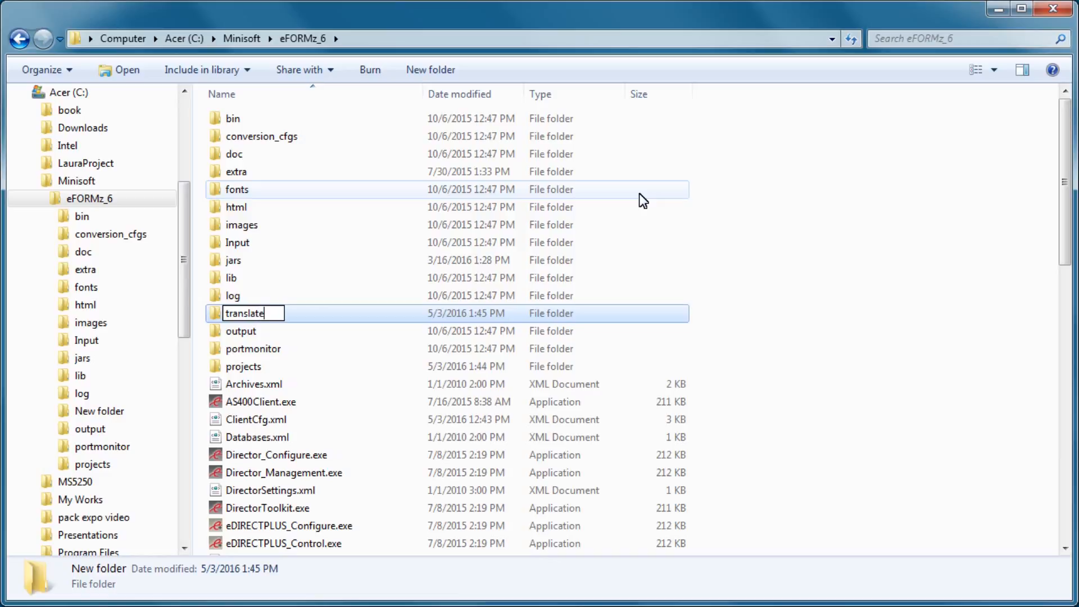
pyautogui.click(825, 236)
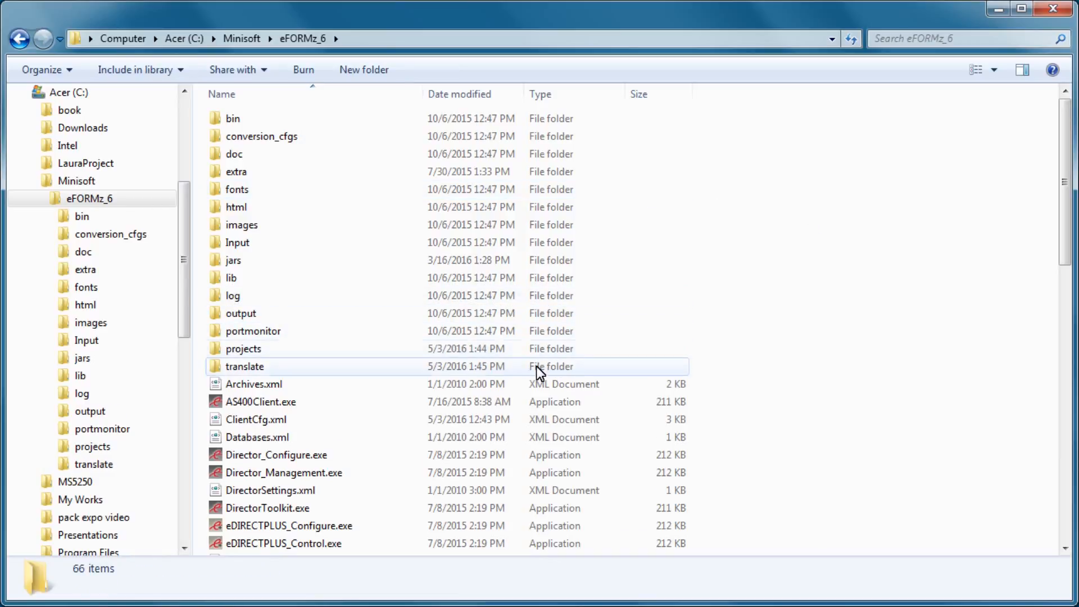
# Launch TranslationTableEditor.exe from the eFORMz_6 folder and enlarge the editor window to fill the screen
pyautogui.moveTo(1070, 164); pyautogui.dragTo(1041, 461)
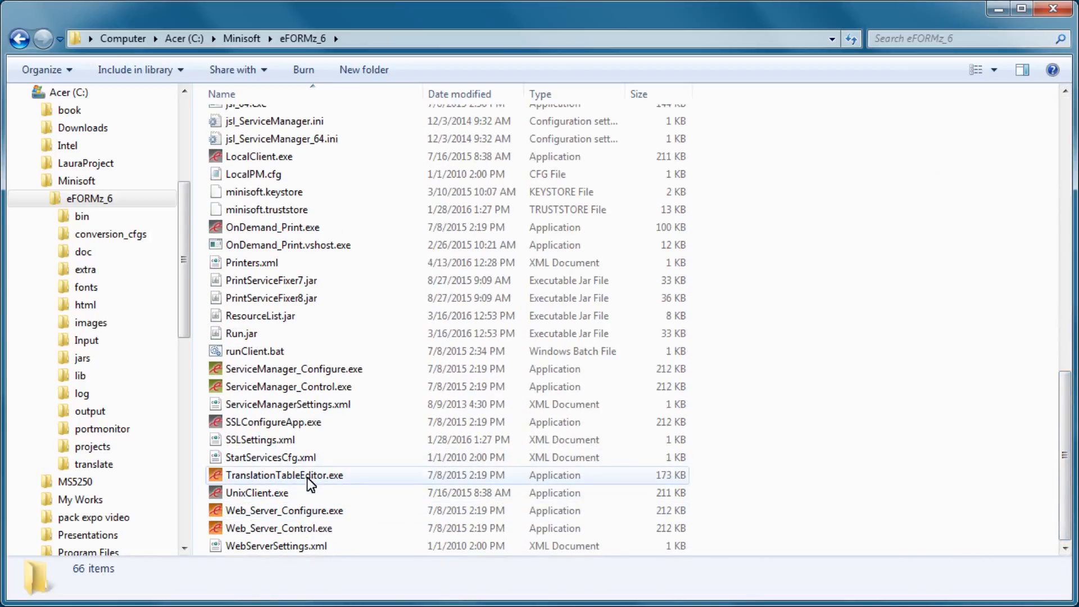
pyautogui.doubleClick(321, 480)
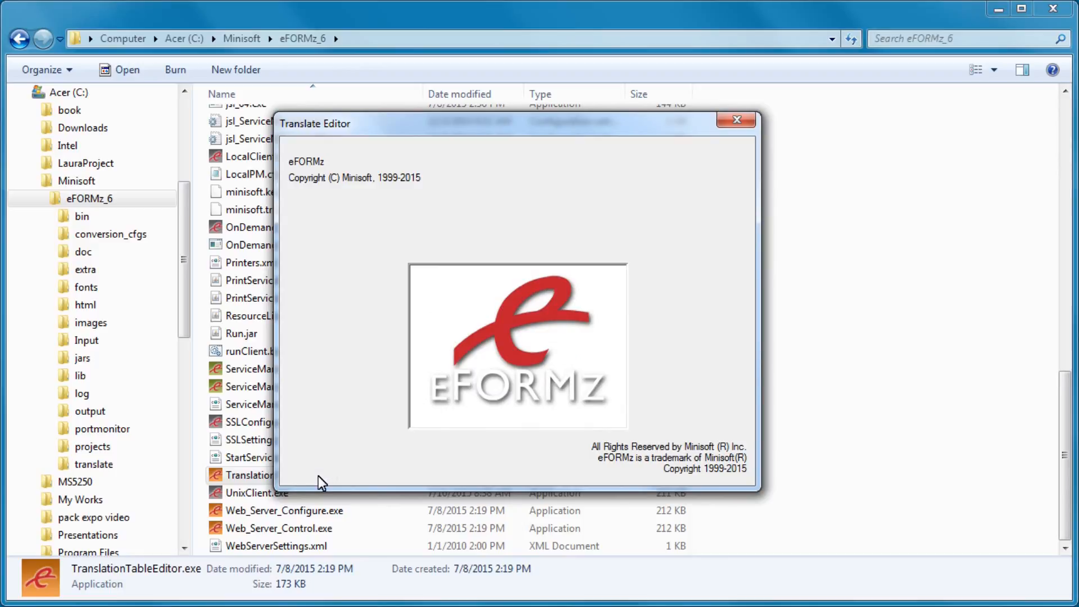
pyautogui.moveTo(350, 150); pyautogui.dragTo(66, 25)
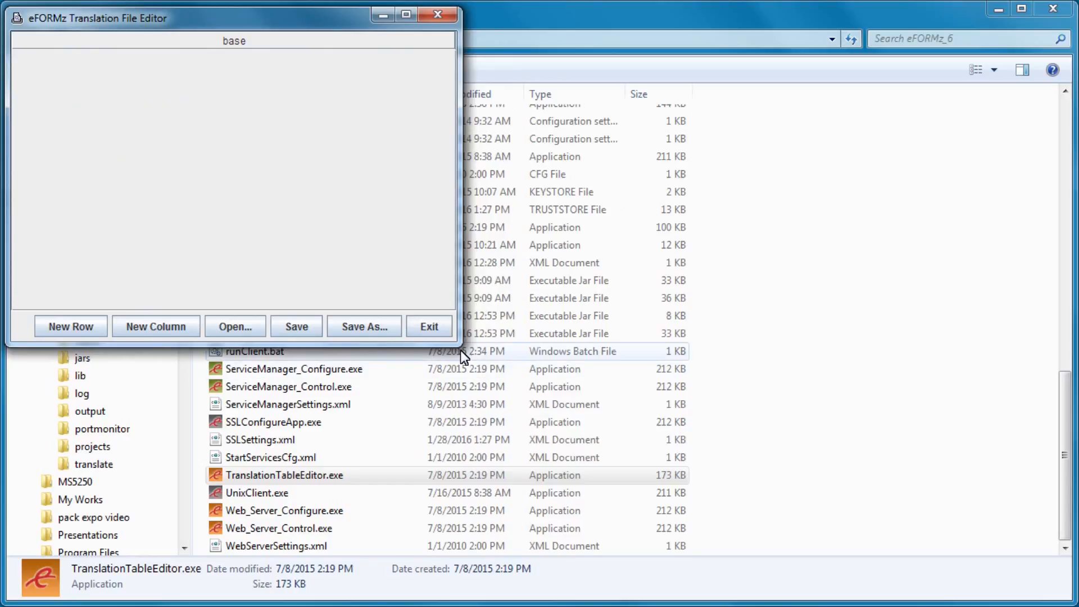
pyautogui.moveTo(456, 346); pyautogui.dragTo(1072, 603)
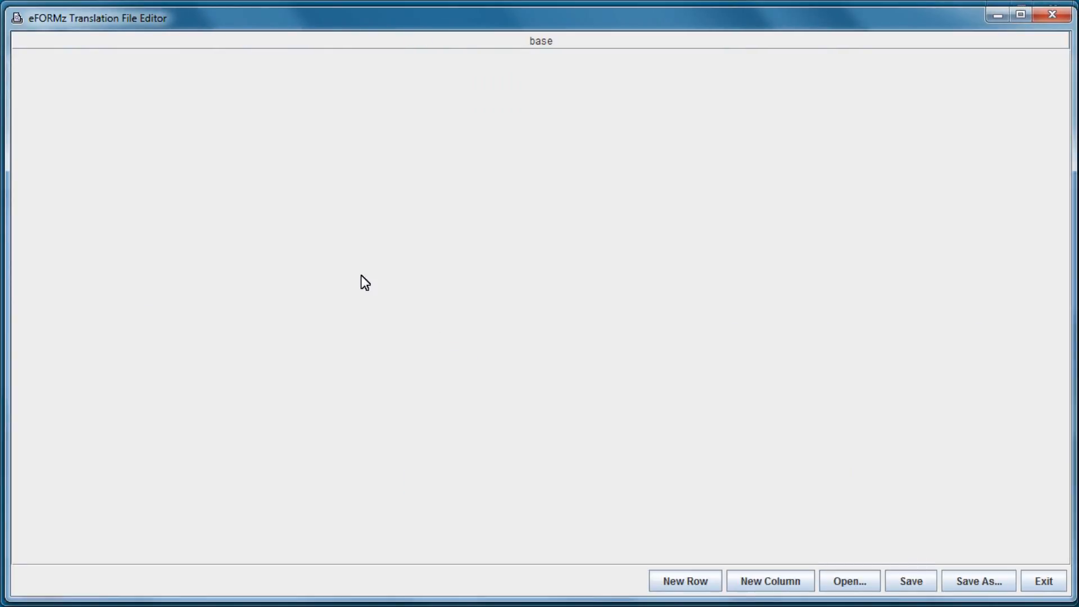
pyautogui.moveTo(326, 18); pyautogui.dragTo(322, 15)
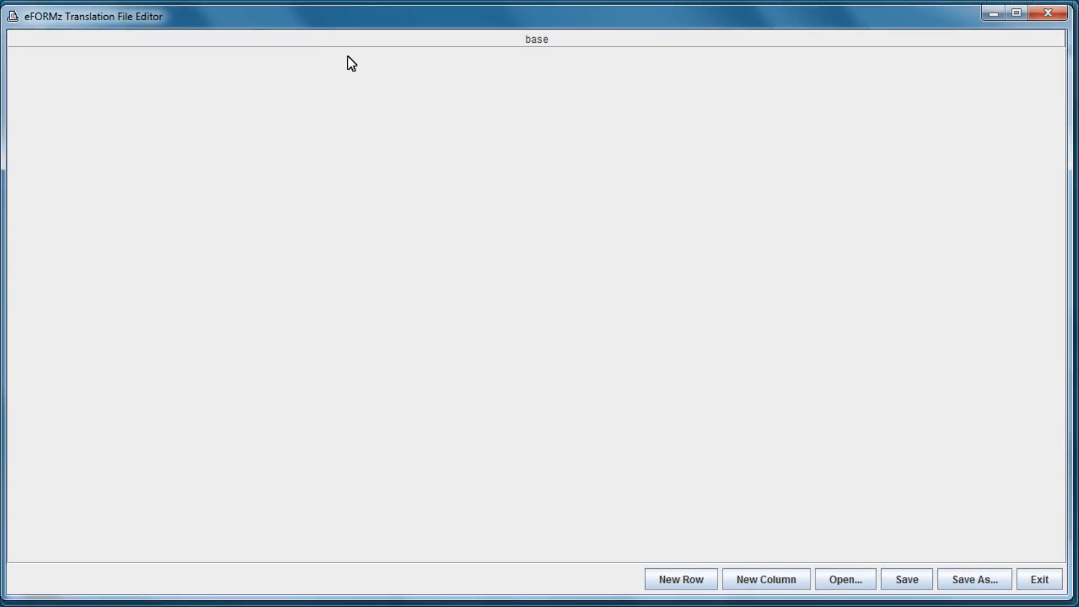
# Open the translation file Translations_fixed.xml from the projects\Translate_Sample folder
pyautogui.click(855, 583)
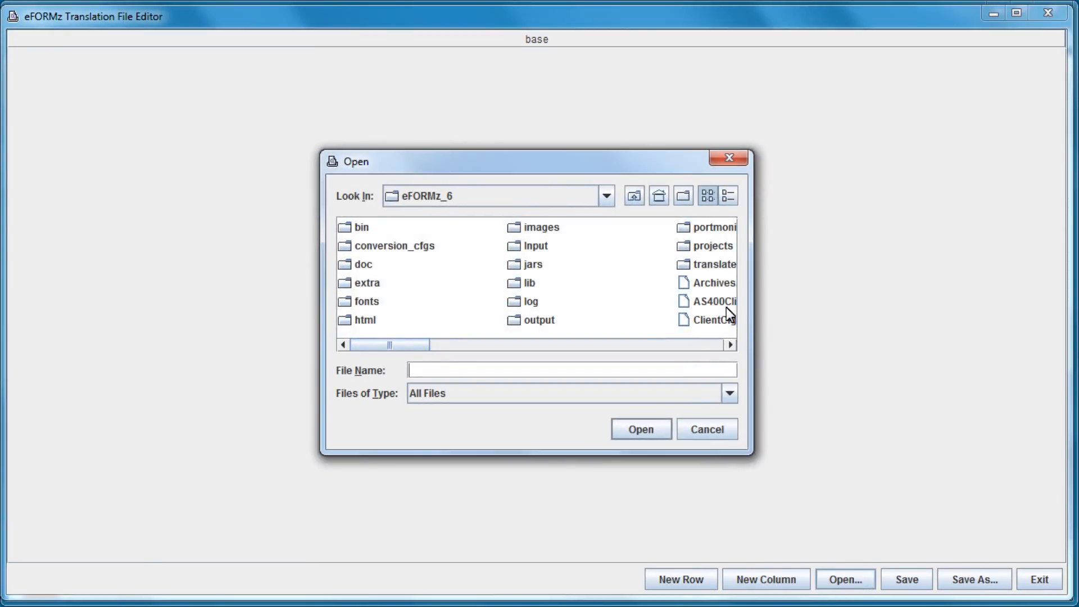
pyautogui.doubleClick(703, 245)
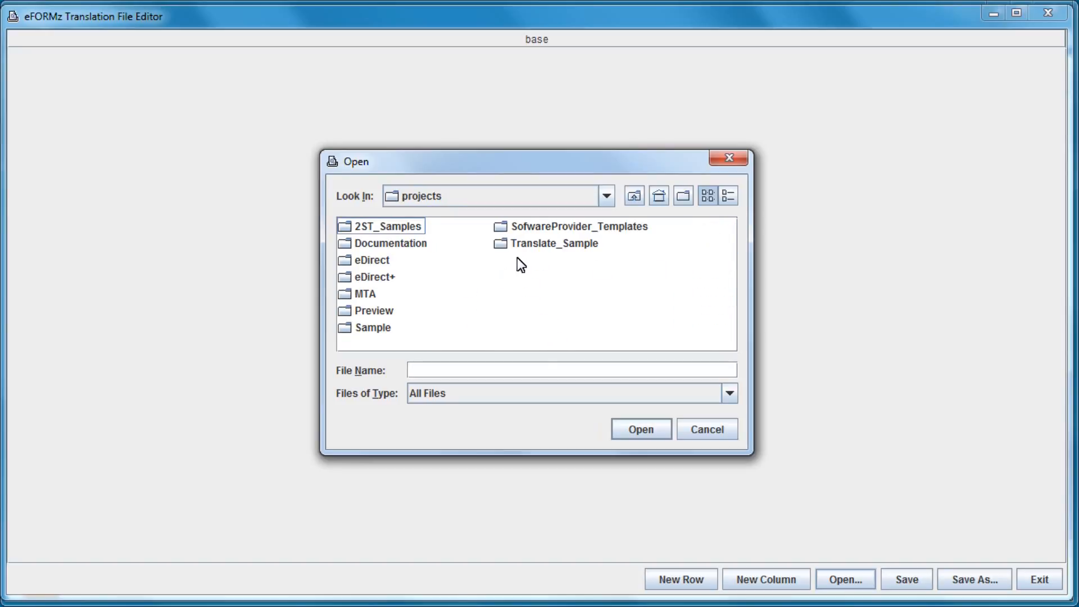
pyautogui.doubleClick(512, 243)
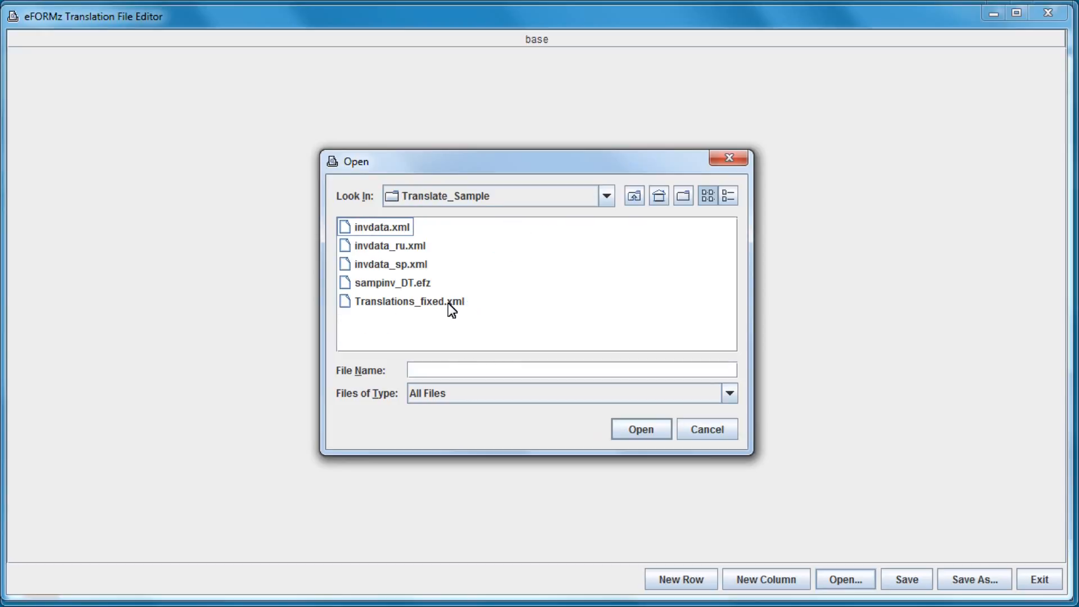
pyautogui.click(447, 303)
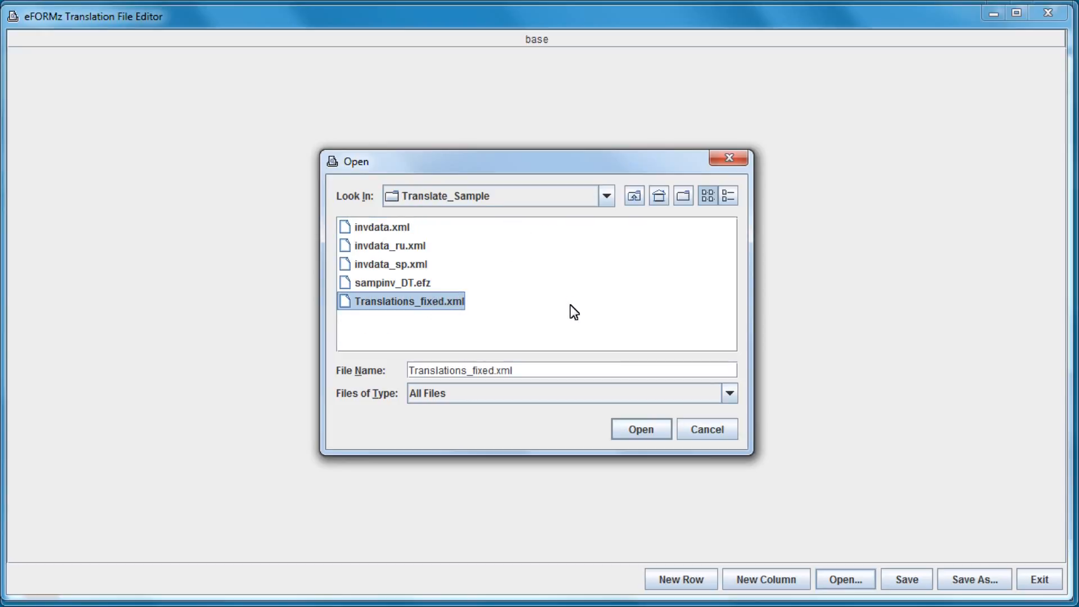
pyautogui.click(641, 429)
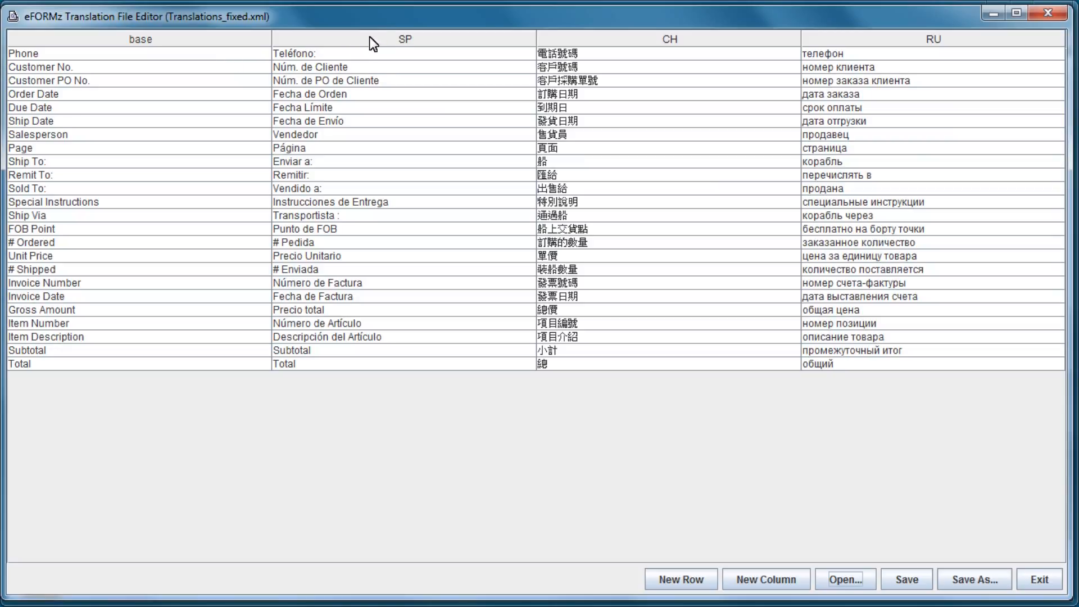
# Open the SP column's dictionary name for editing and cancel the change
pyautogui.doubleClick(399, 39)
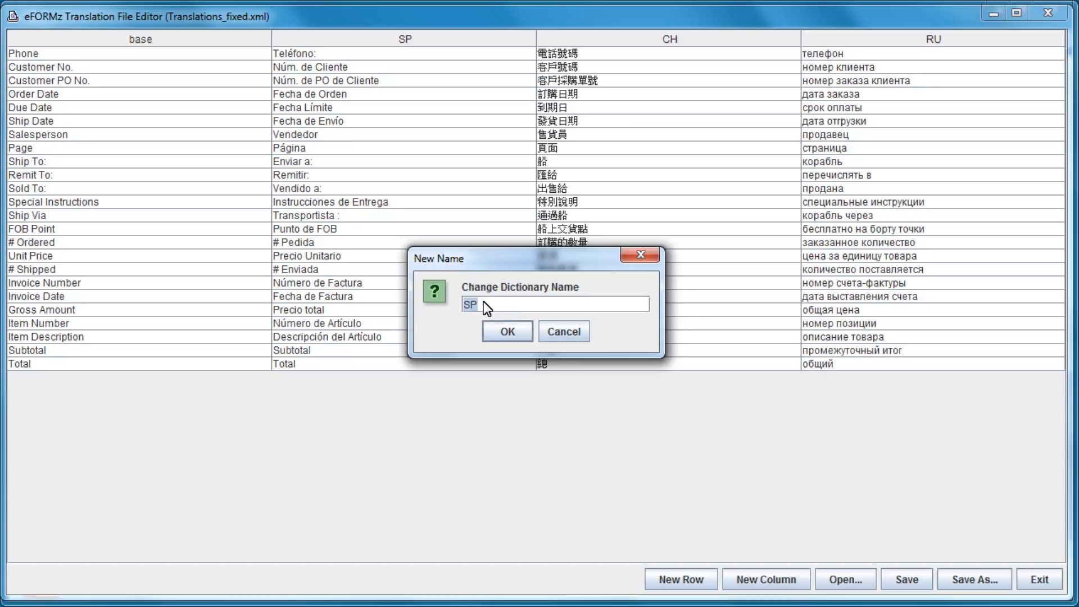
pyautogui.click(561, 330)
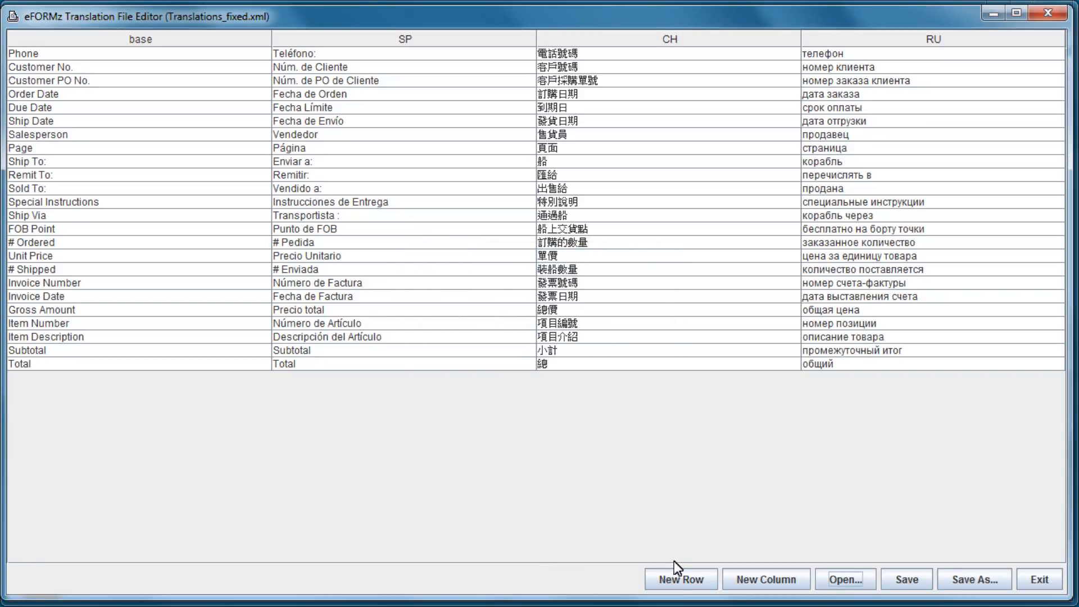
# Add a new row to the translation table with the base term Tax
pyautogui.click(675, 578)
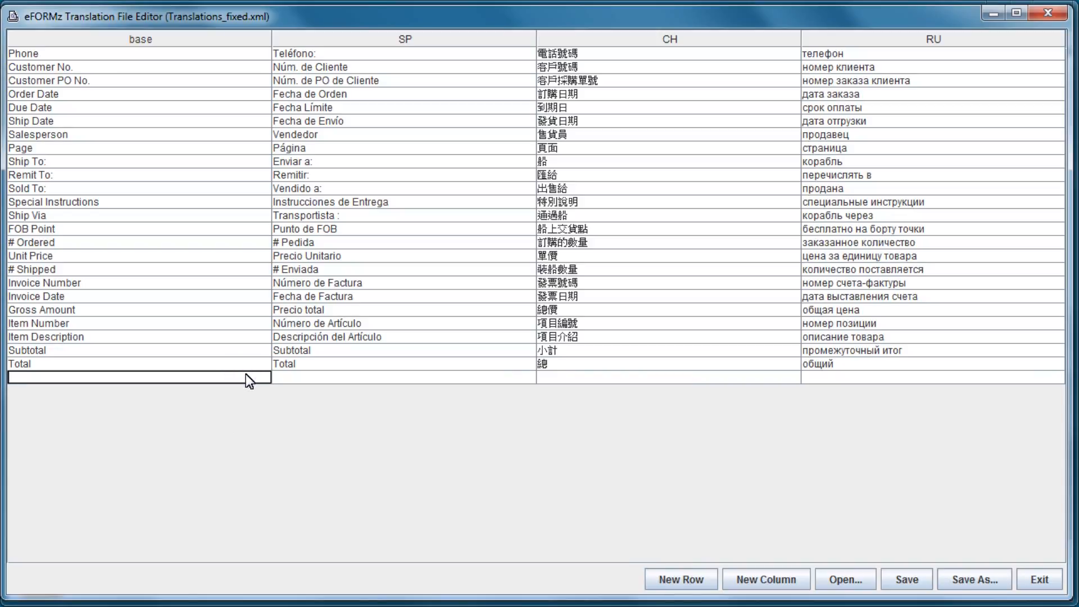
pyautogui.write('Tax')
pyautogui.press('Tab')
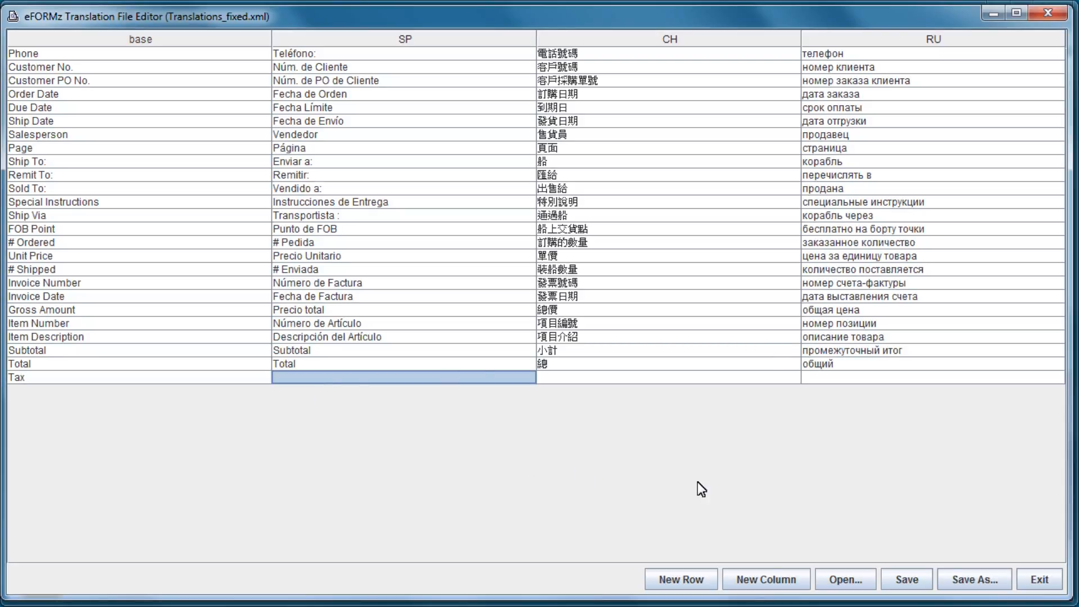
# Add a new dictionary column named FR and select its cell in the Phone row
pyautogui.click(770, 579)
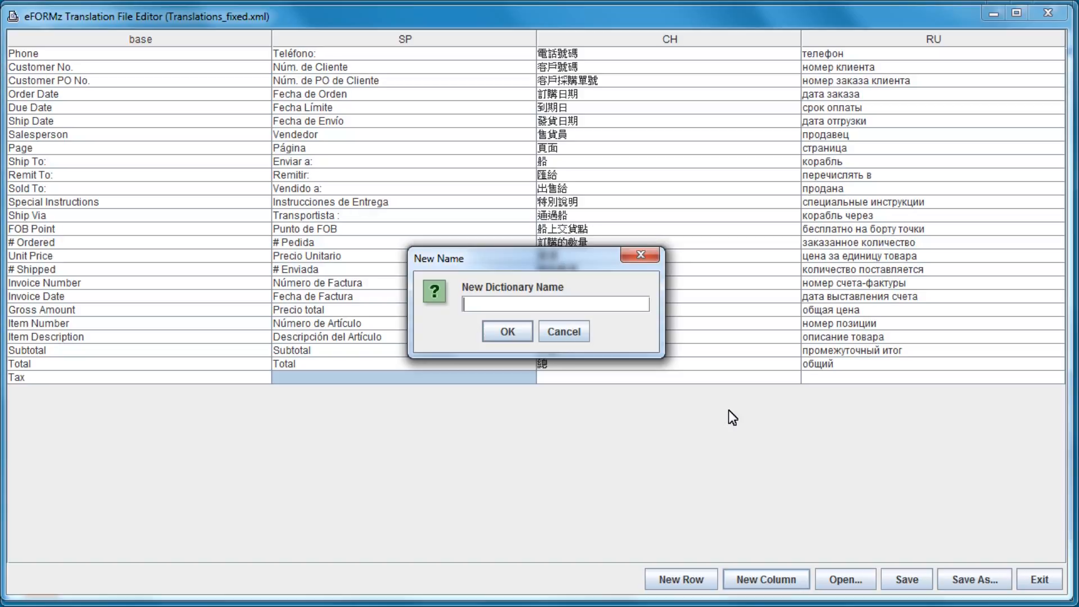
pyautogui.write('FR')
pyautogui.click(501, 328)
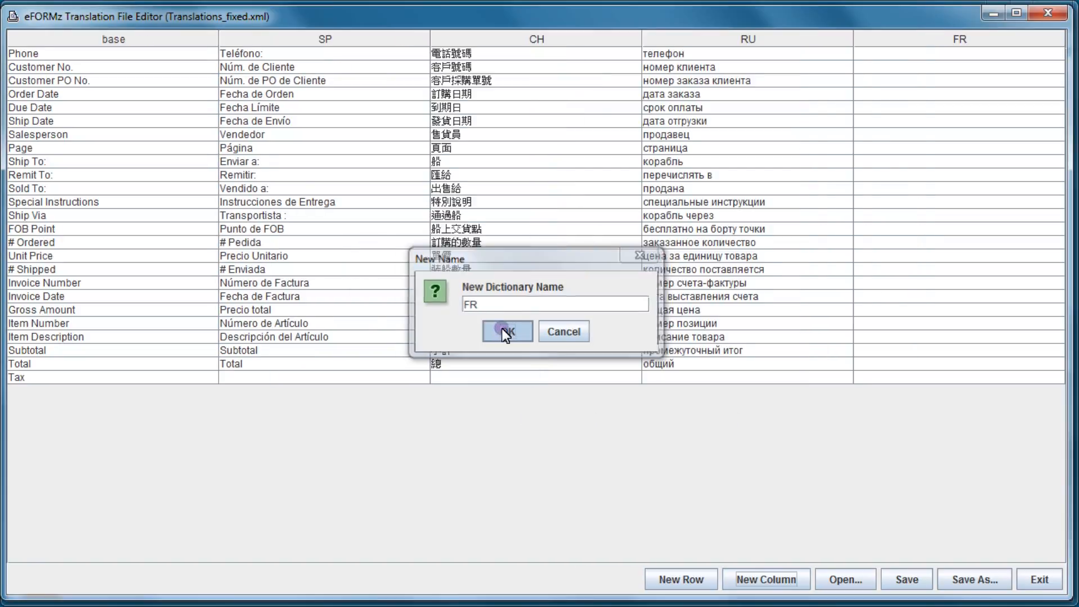
pyautogui.click(923, 53)
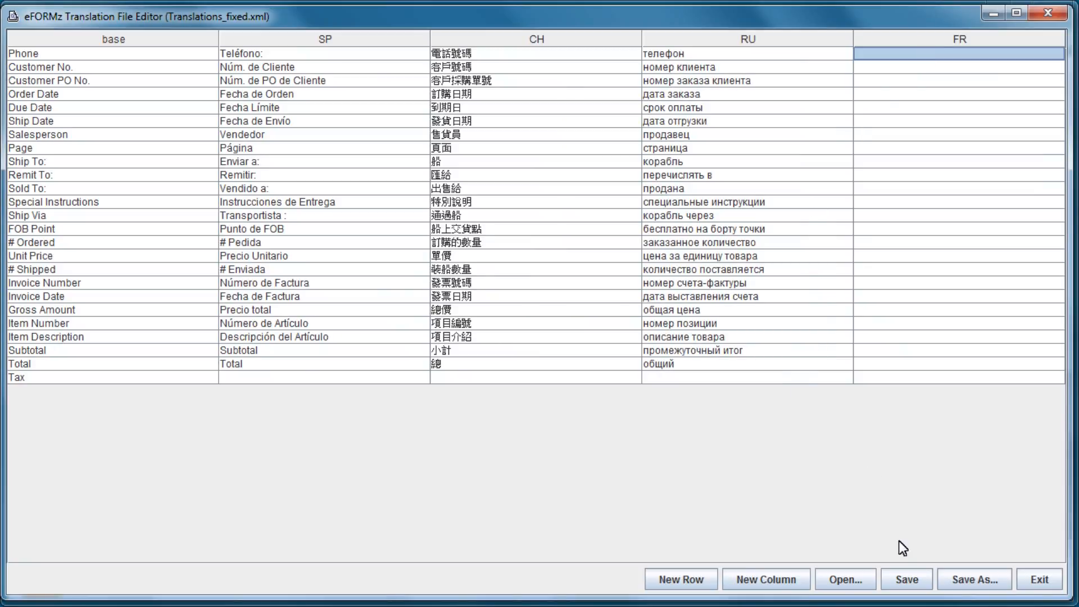
# Save the translation table as Translations_fixed.xml in the translate folder of eFORMz_6
pyautogui.click(960, 579)
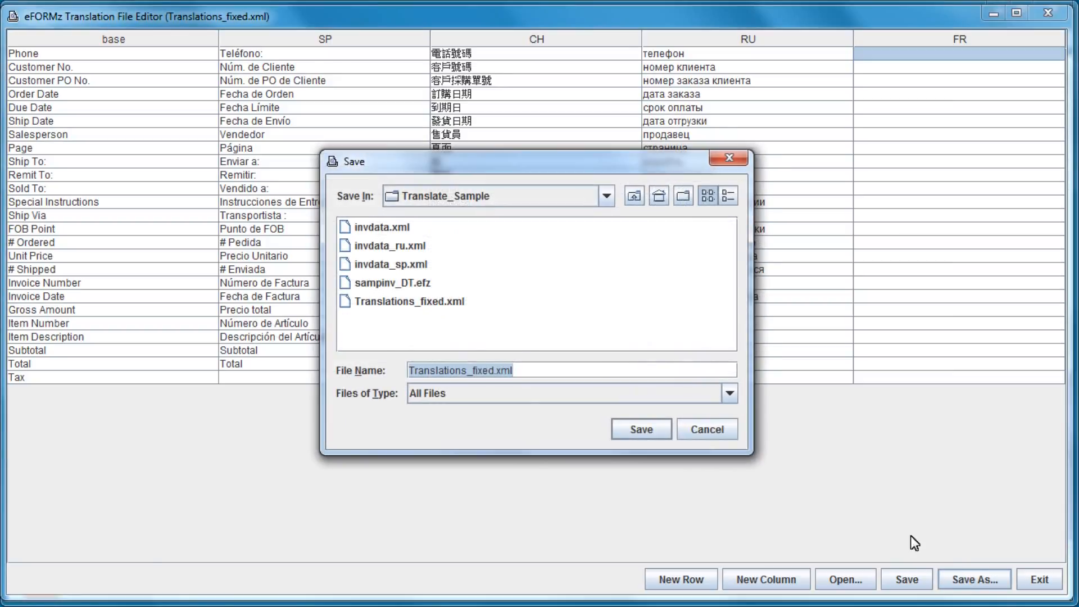
pyautogui.click(528, 369)
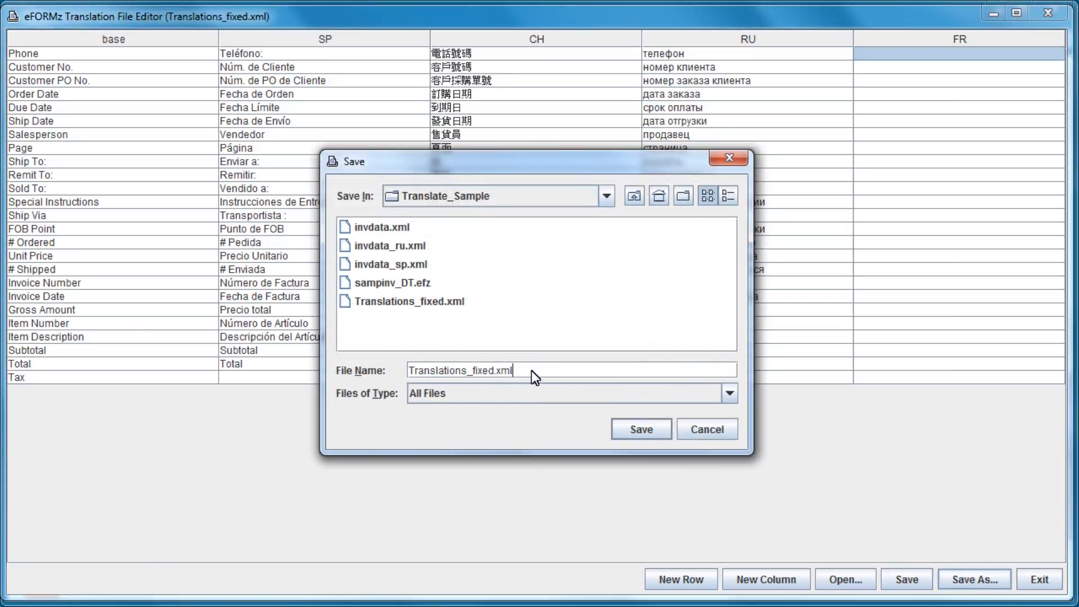
pyautogui.click(515, 390)
pyautogui.click(515, 390)
pyautogui.click(532, 368)
pyautogui.click(630, 197)
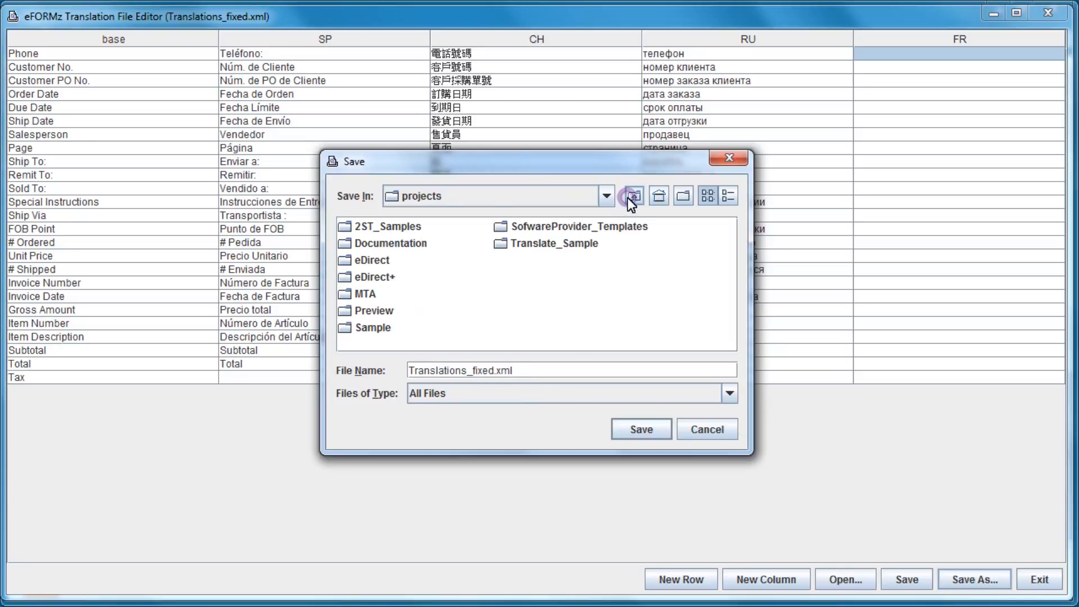
pyautogui.click(633, 197)
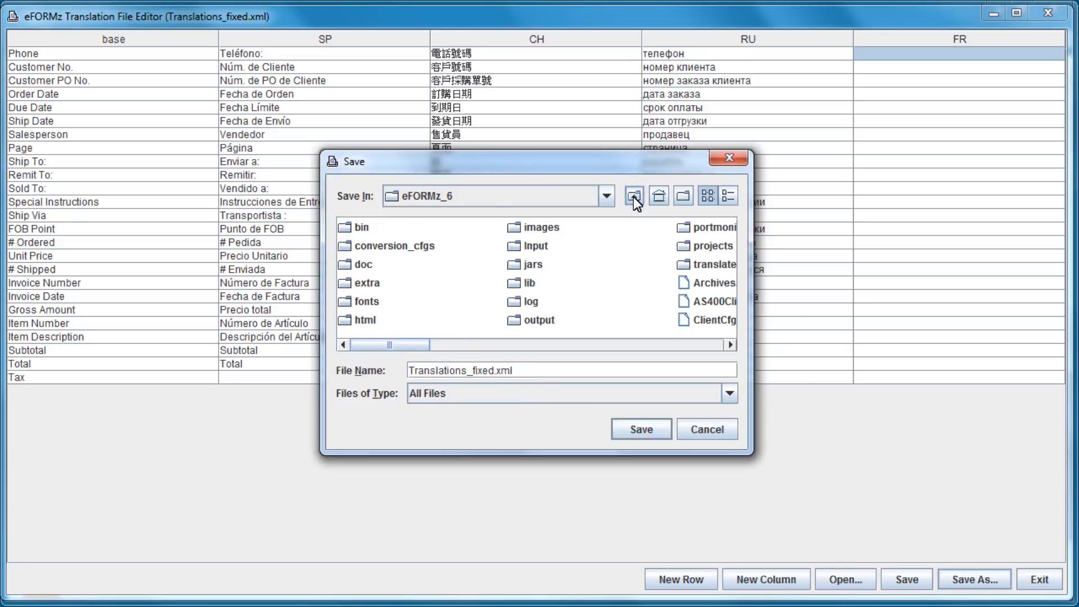
pyautogui.moveTo(413, 346); pyautogui.dragTo(472, 335)
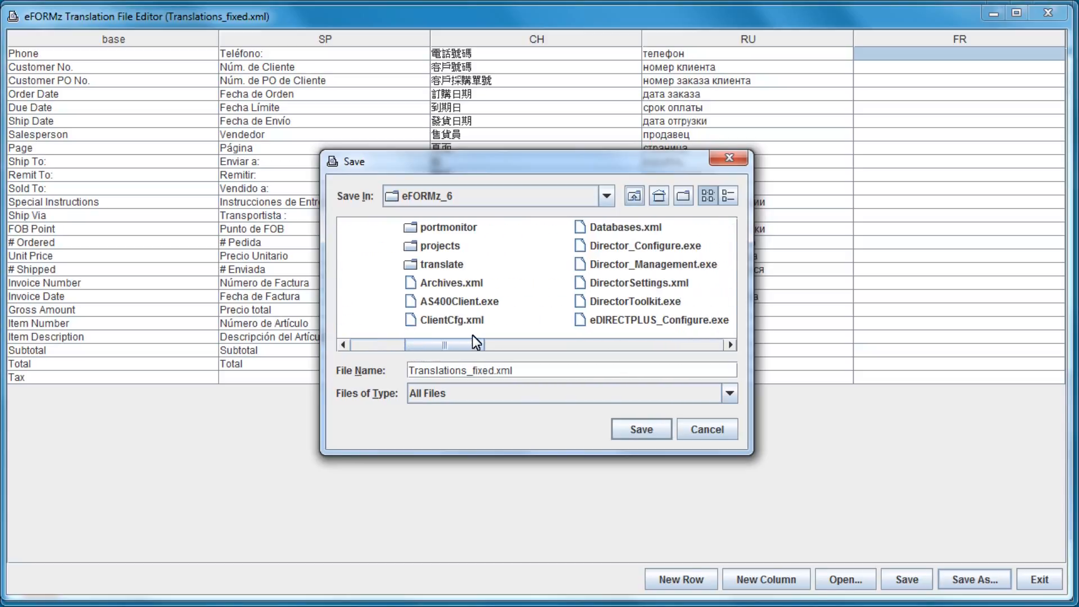
pyautogui.doubleClick(449, 264)
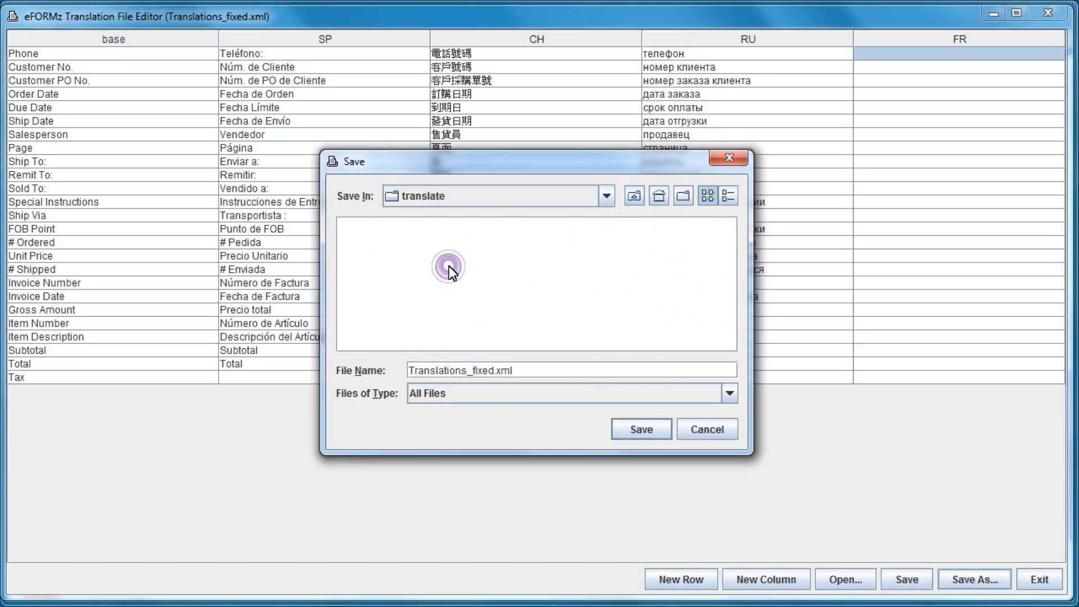
pyautogui.click(633, 428)
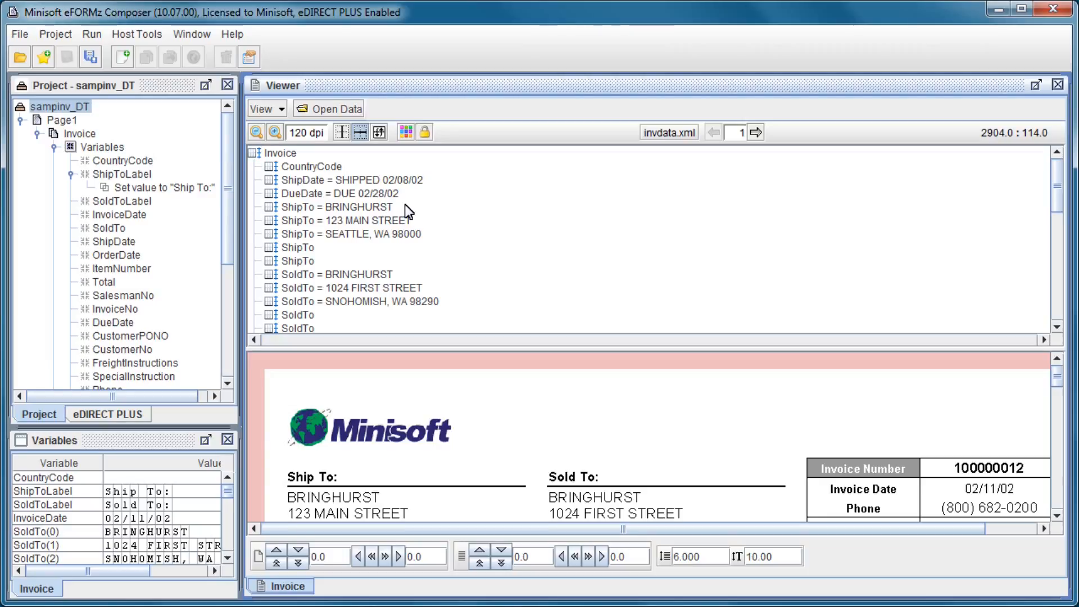
# Add a by-position variable named ShipToLabel2 to the Invoice form
pyautogui.click(143, 174)
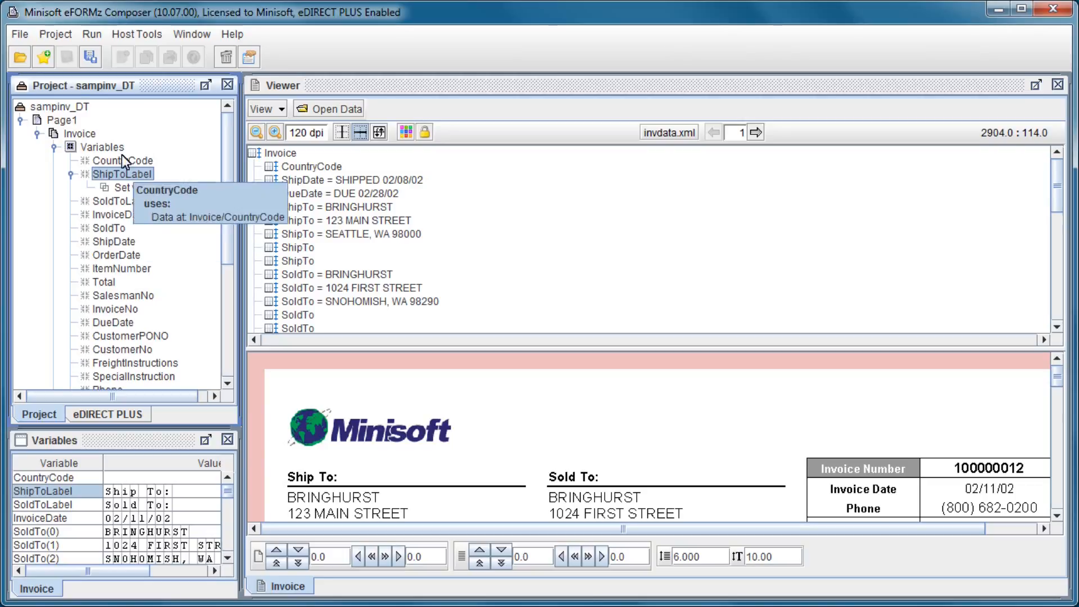
pyautogui.rightClick(85, 135)
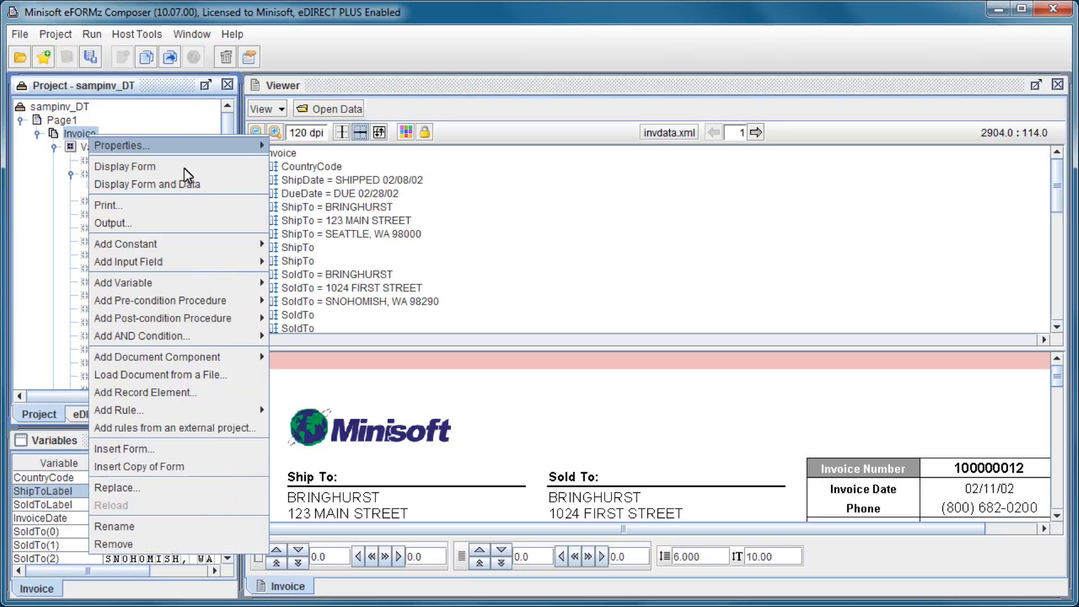
pyautogui.moveTo(199, 285)
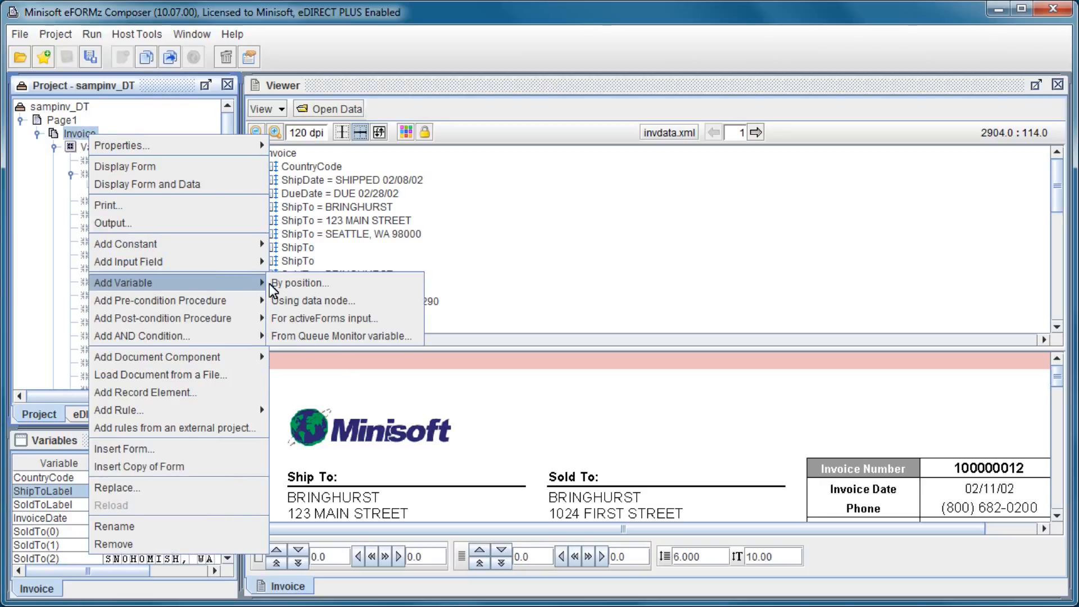
pyautogui.click(371, 286)
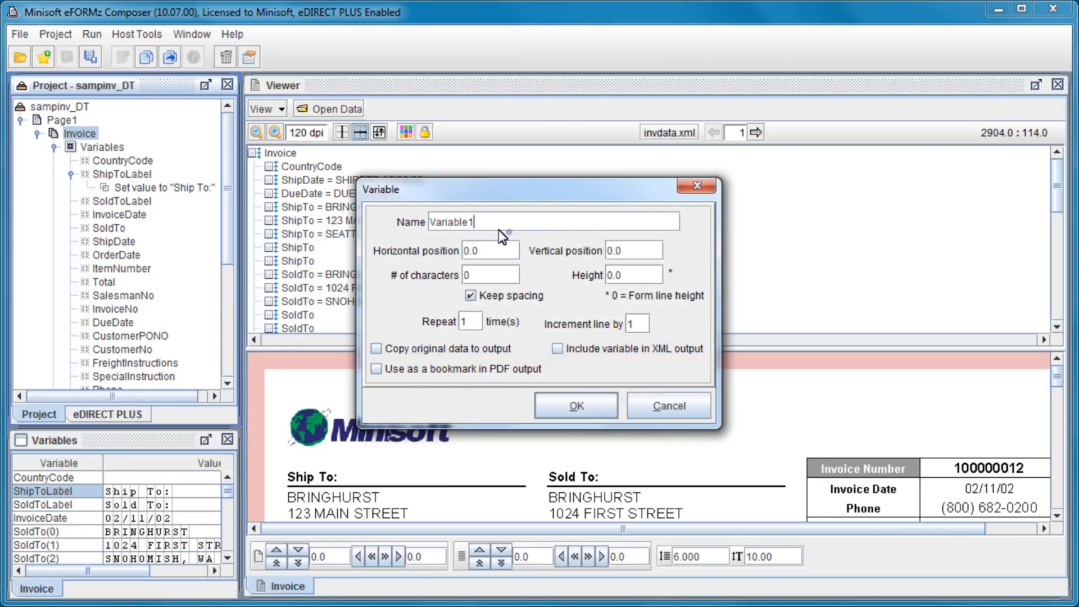
pyautogui.moveTo(504, 230); pyautogui.dragTo(426, 224)
pyautogui.write('S')
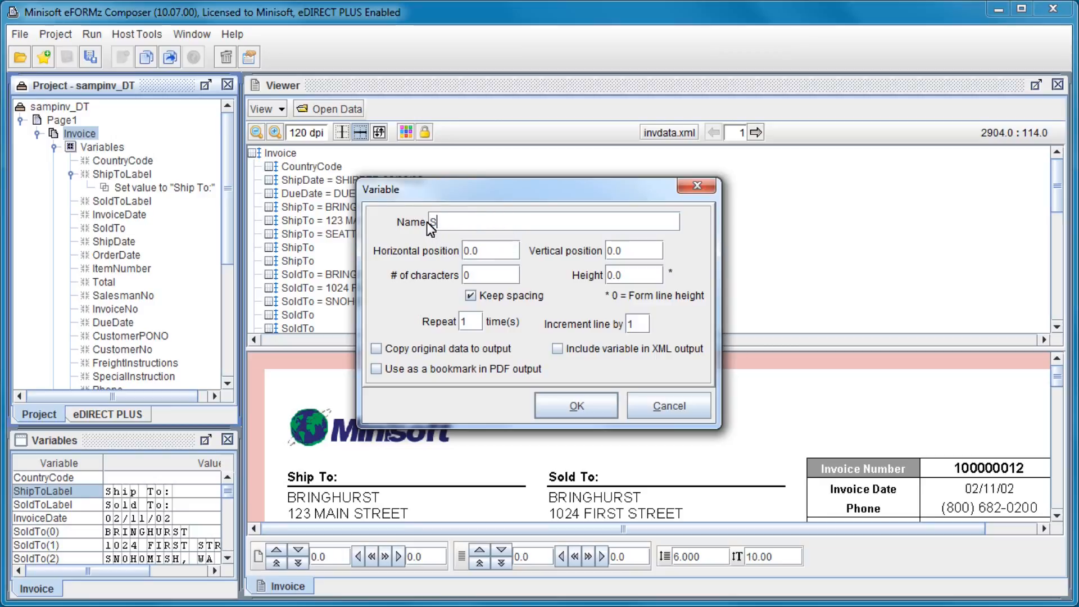
pyautogui.write('hipToL')
pyautogui.press('Tab')
pyautogui.click(488, 223)
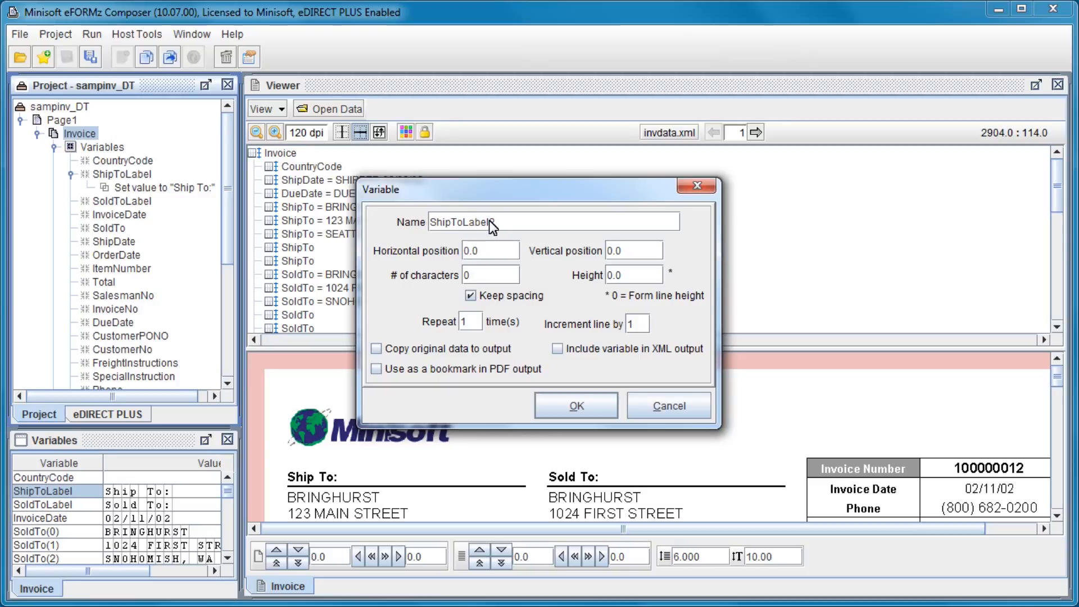
pyautogui.click(566, 407)
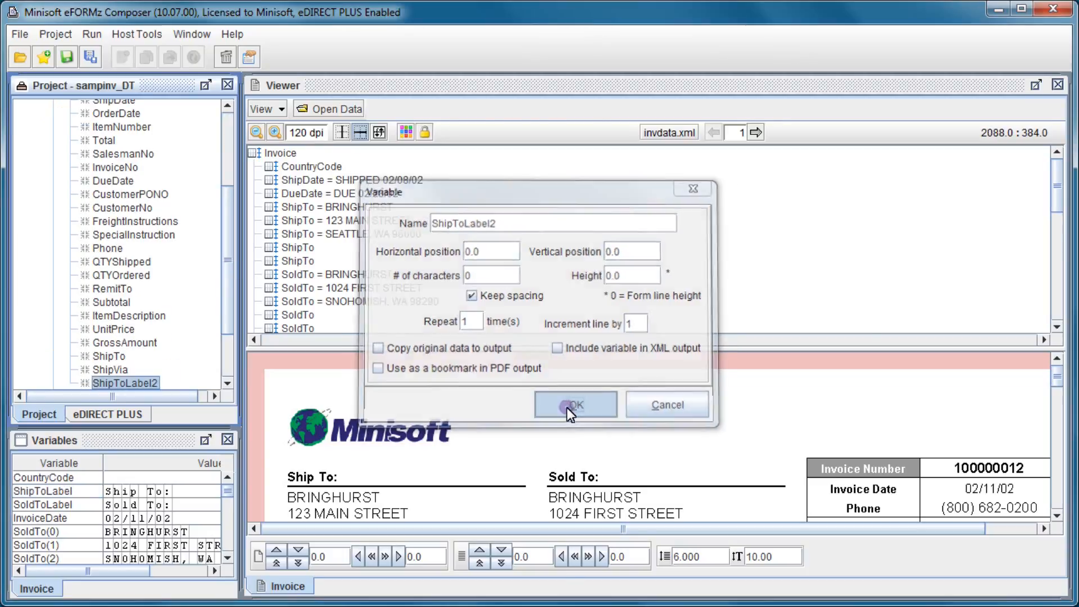
# Move the ShipToLabel2 variable up the variable tree to directly below SoldToLabel
pyautogui.moveTo(133, 381); pyautogui.dragTo(135, 129)
pyautogui.moveTo(189, 174); pyautogui.dragTo(191, 176)
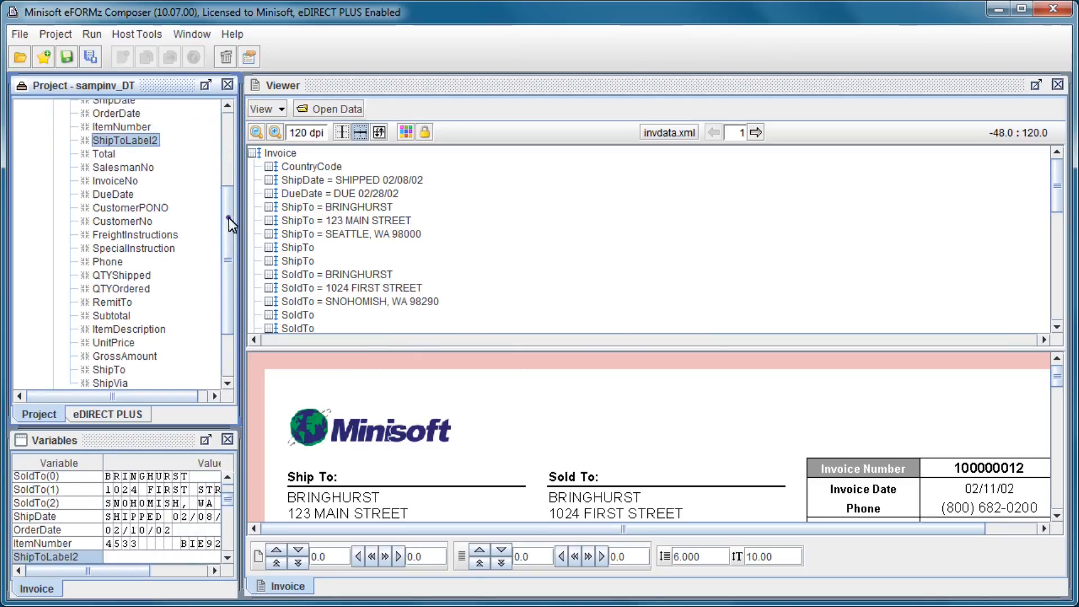
pyautogui.moveTo(228, 218); pyautogui.dragTo(225, 152)
pyautogui.moveTo(130, 267); pyautogui.dragTo(140, 186)
# Add a Set value function to ShipToLabel2 with the constant "Ship To:"
pyautogui.rightClick(150, 200)
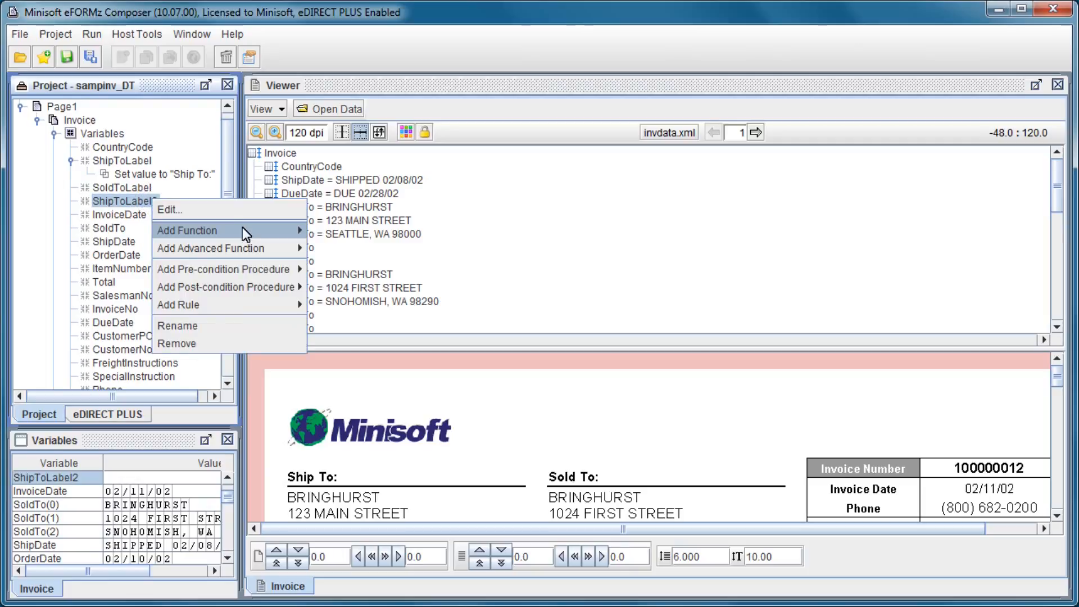
pyautogui.moveTo(244, 228)
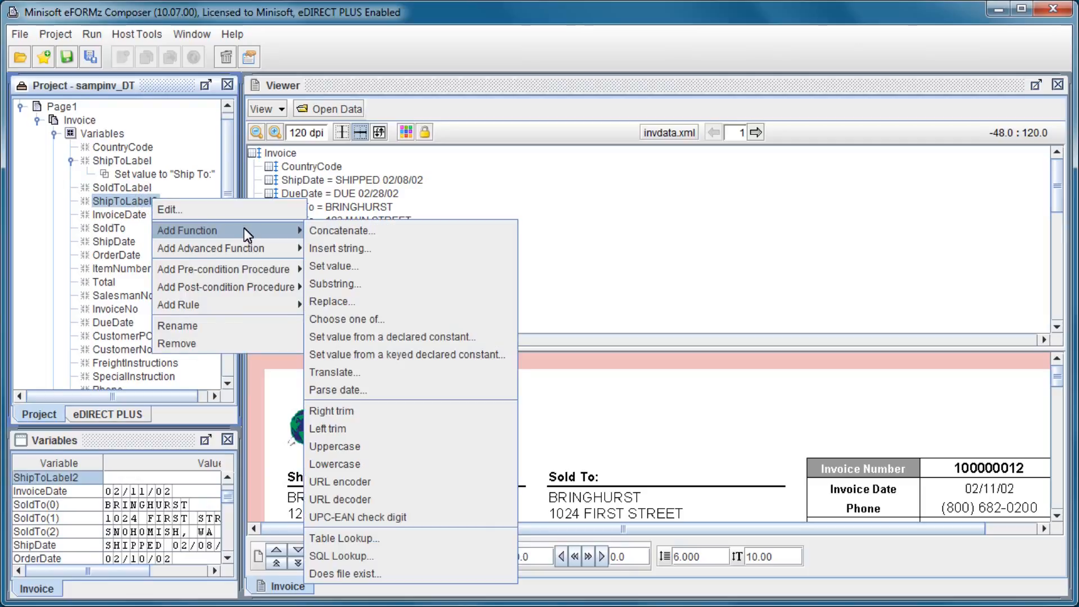
pyautogui.click(362, 265)
pyautogui.write('Ship To:')
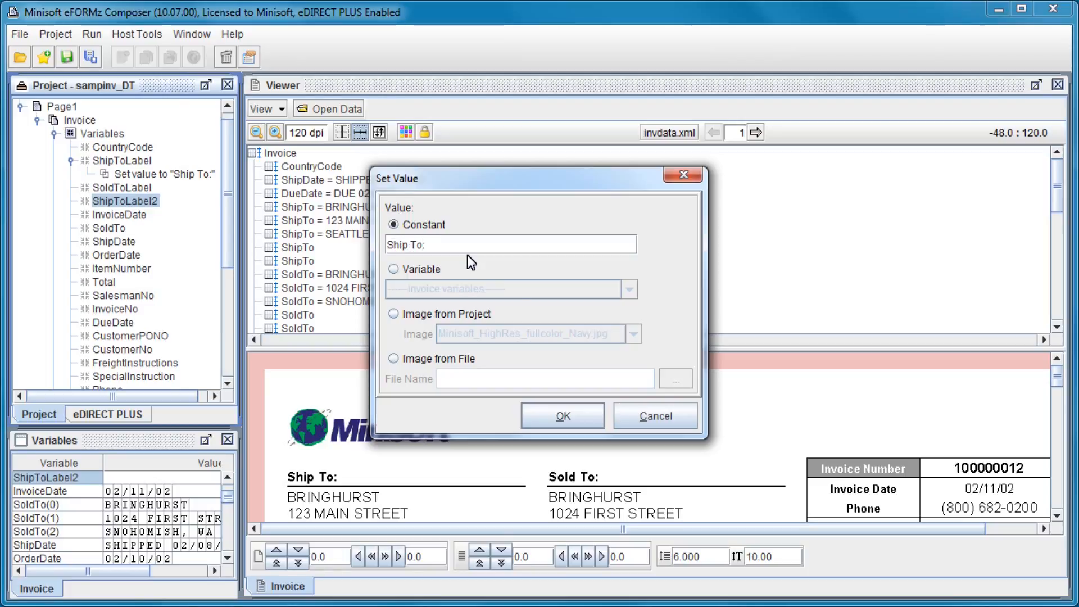
pyautogui.click(561, 423)
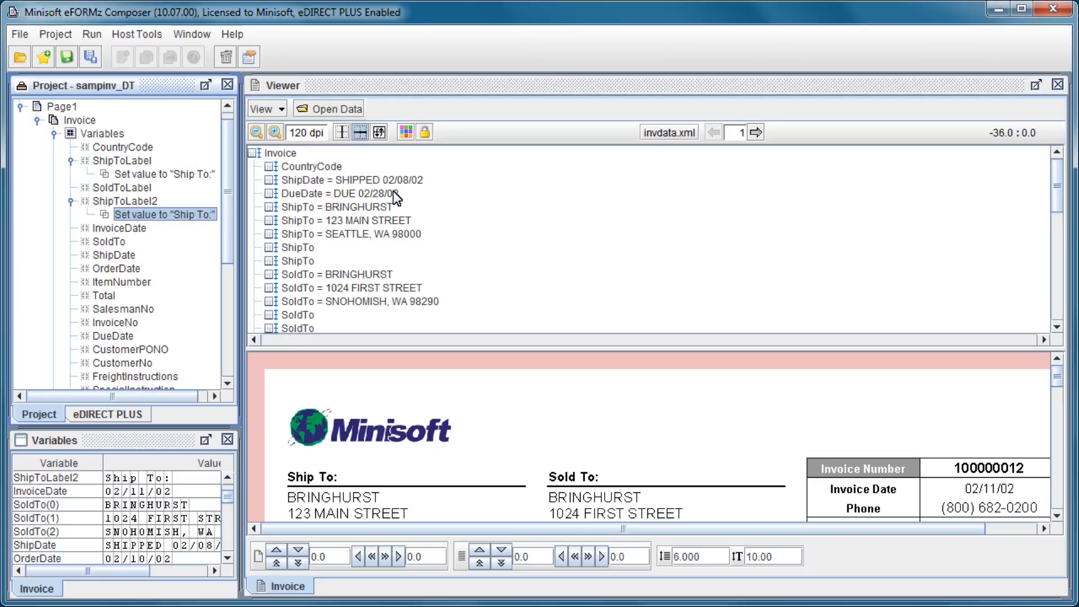
# Add a variable from the SoldToLabel data node under Labels and move it directly below CountryCode in the variable tree
pyautogui.moveTo(1055, 174); pyautogui.dragTo(1034, 296)
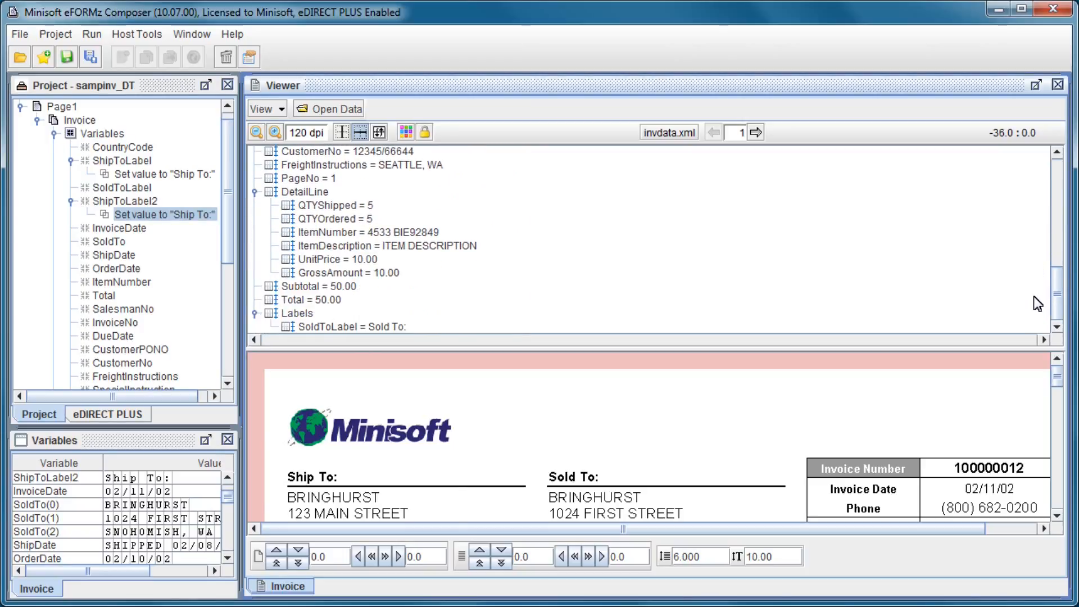
pyautogui.click(345, 327)
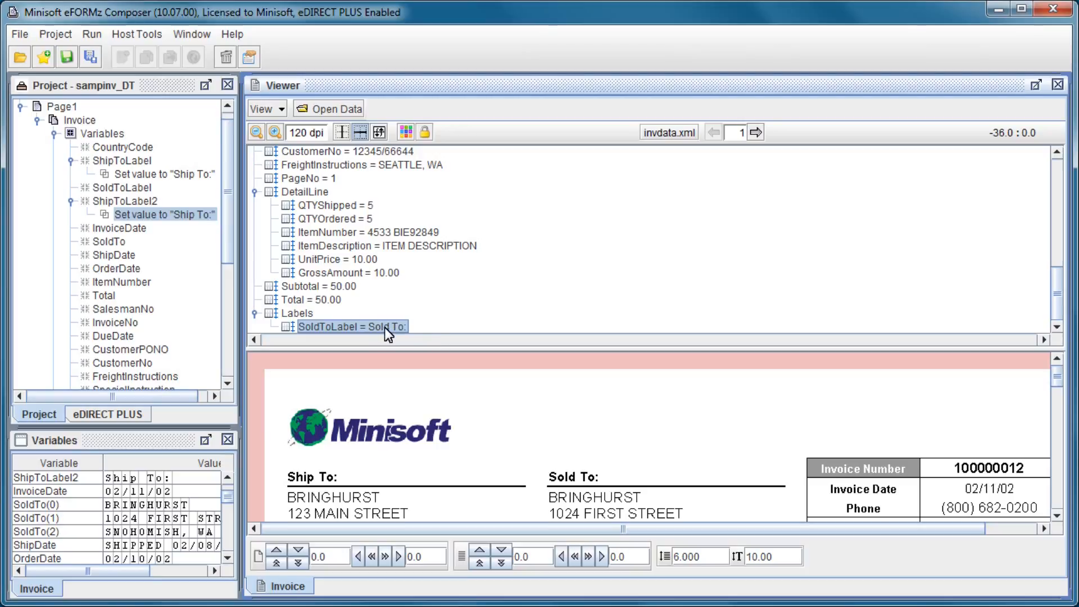
pyautogui.rightClick(399, 328)
pyautogui.click(417, 333)
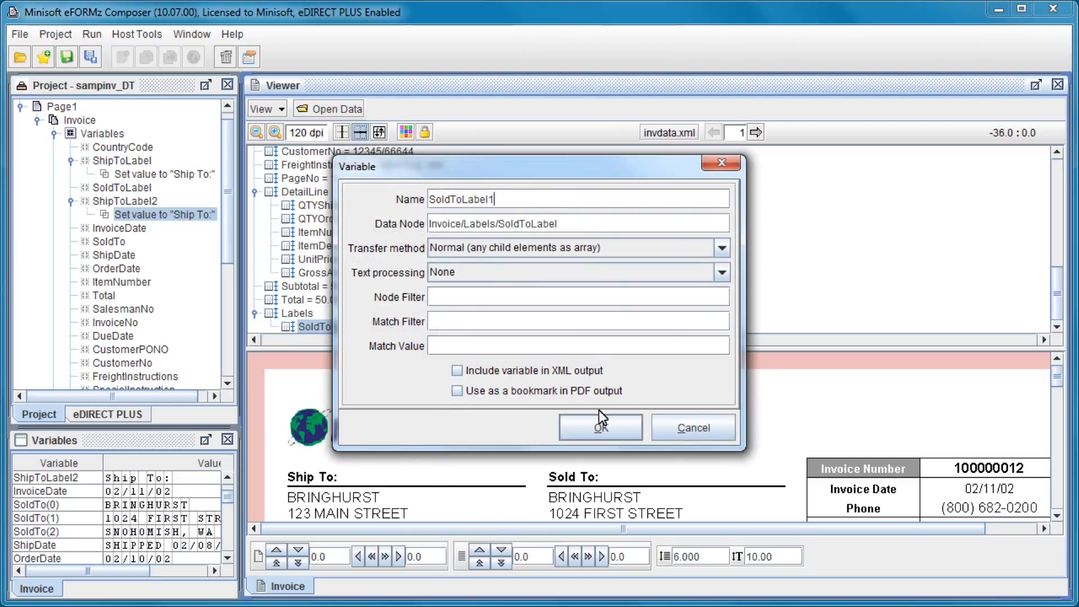
pyautogui.click(590, 429)
pyautogui.moveTo(136, 386); pyautogui.dragTo(137, 164)
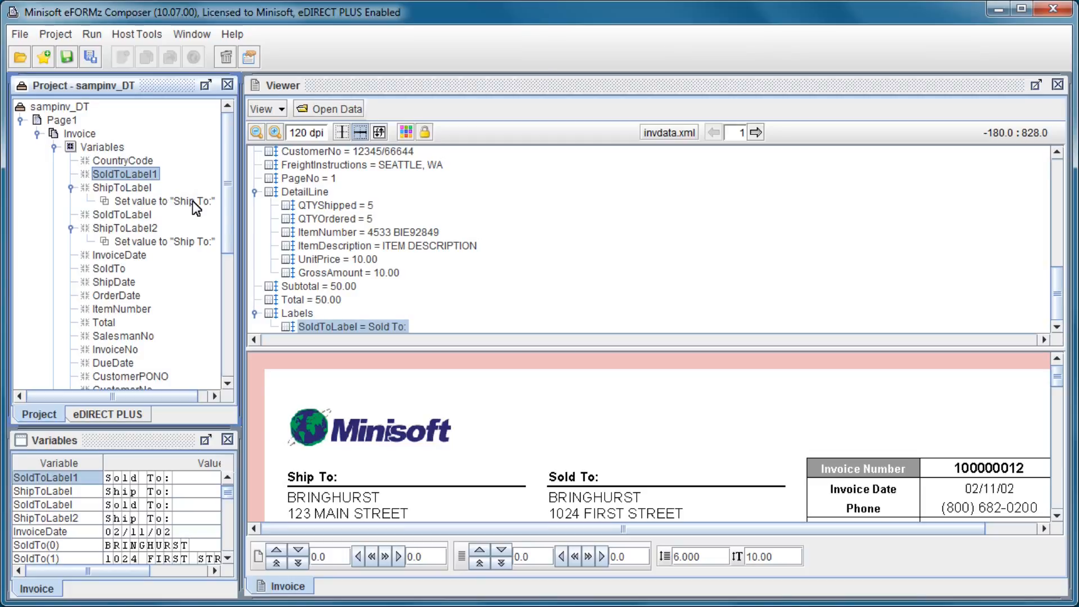
# Remove the SoldToLabel1 and ShipToLabel2 variables from the Invoice form
pyautogui.rightClick(150, 174)
pyautogui.click(210, 311)
pyautogui.click(494, 344)
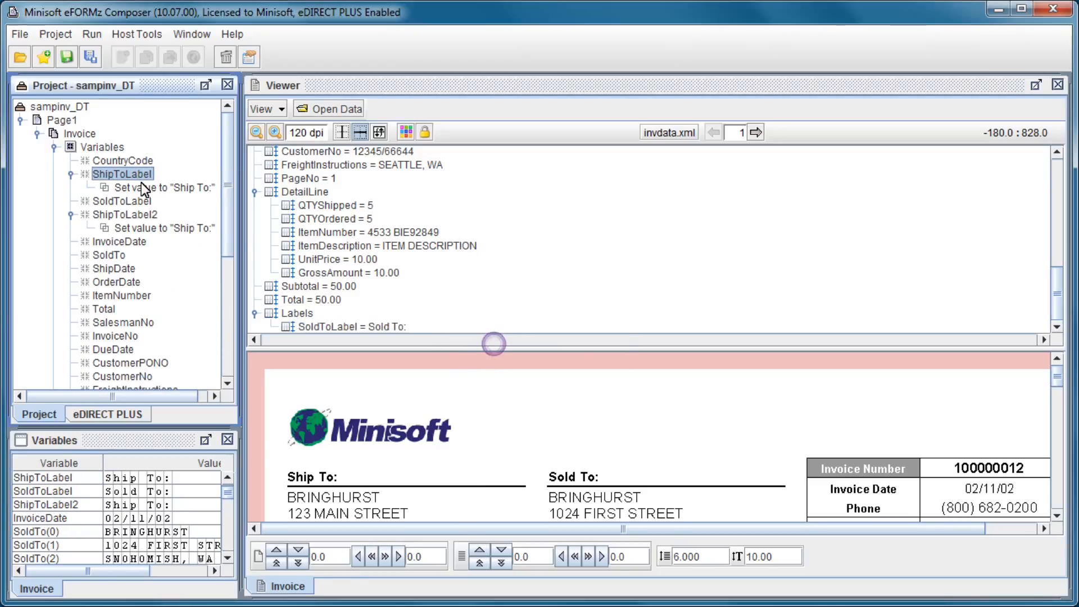
pyautogui.rightClick(149, 213)
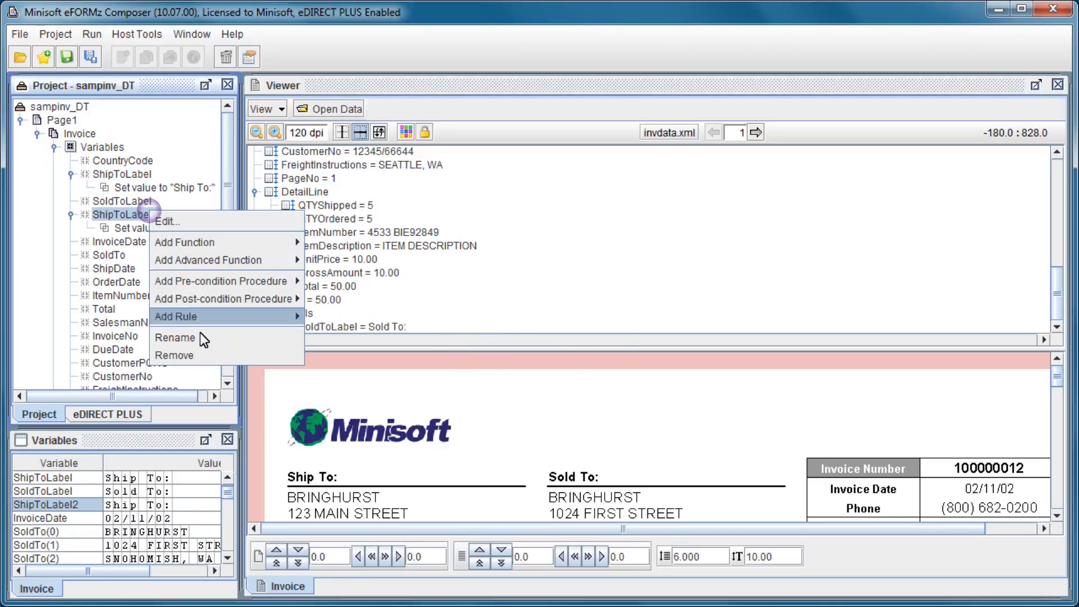
pyautogui.click(190, 353)
pyautogui.click(492, 342)
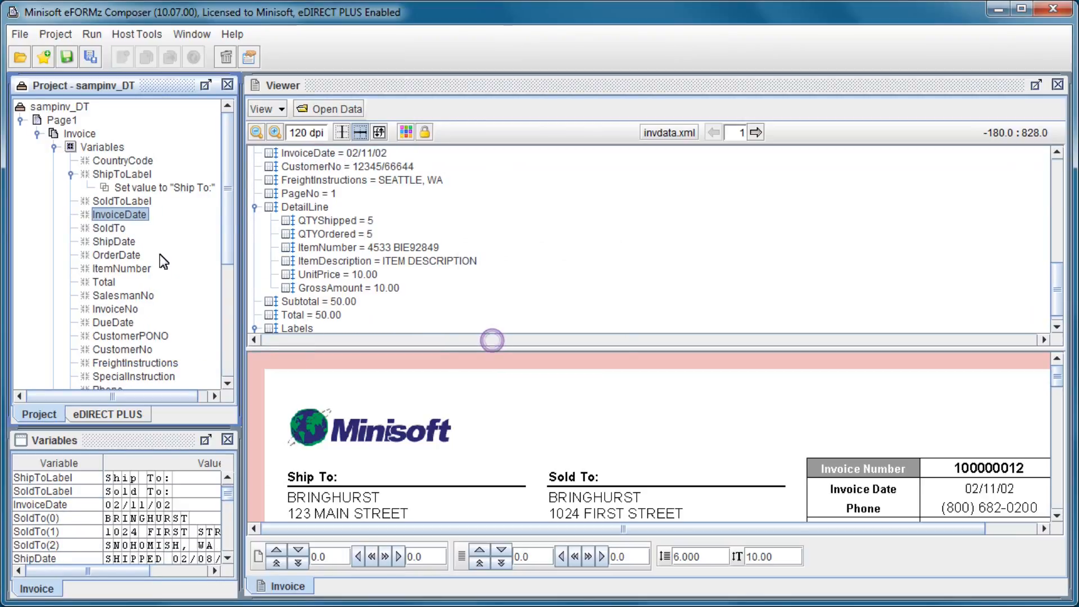
# Select the CountryCode variable and examine its node in the invoice data and the form preview
pyautogui.click(142, 174)
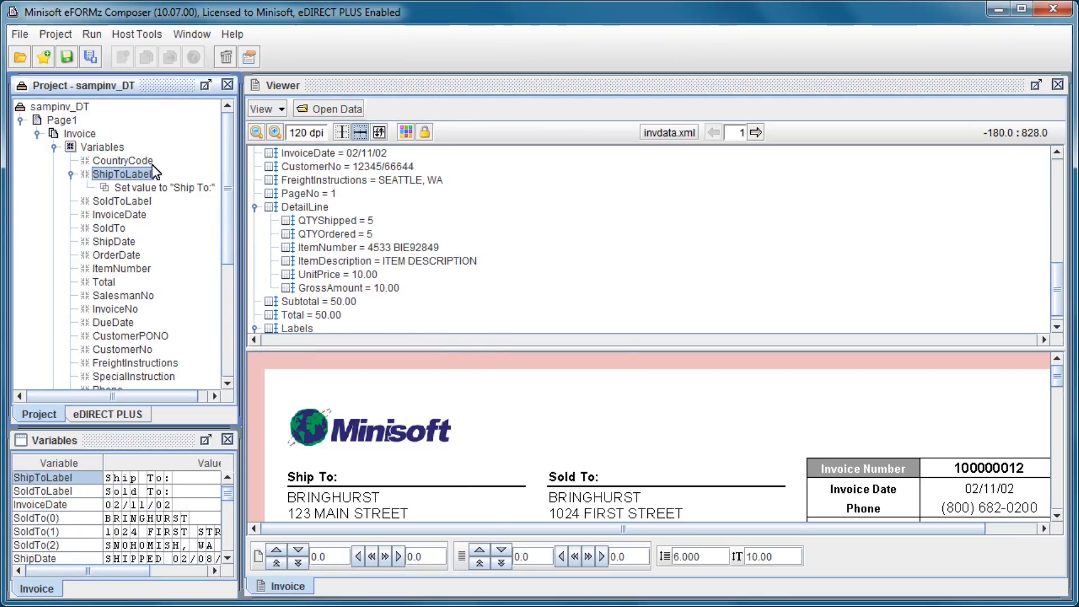
pyautogui.click(151, 161)
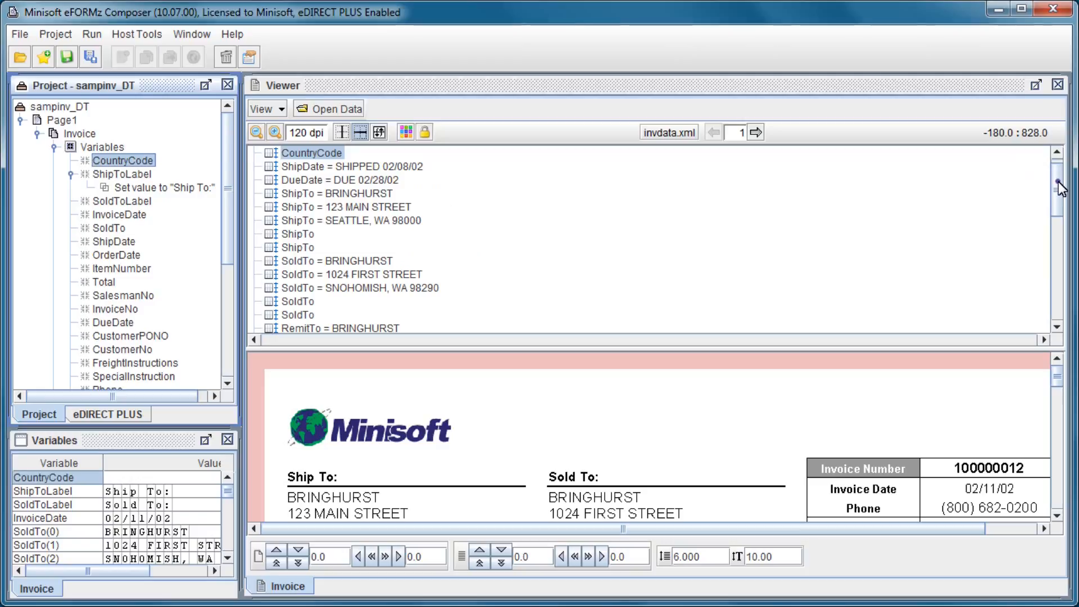
pyautogui.moveTo(1058, 182); pyautogui.dragTo(1057, 175)
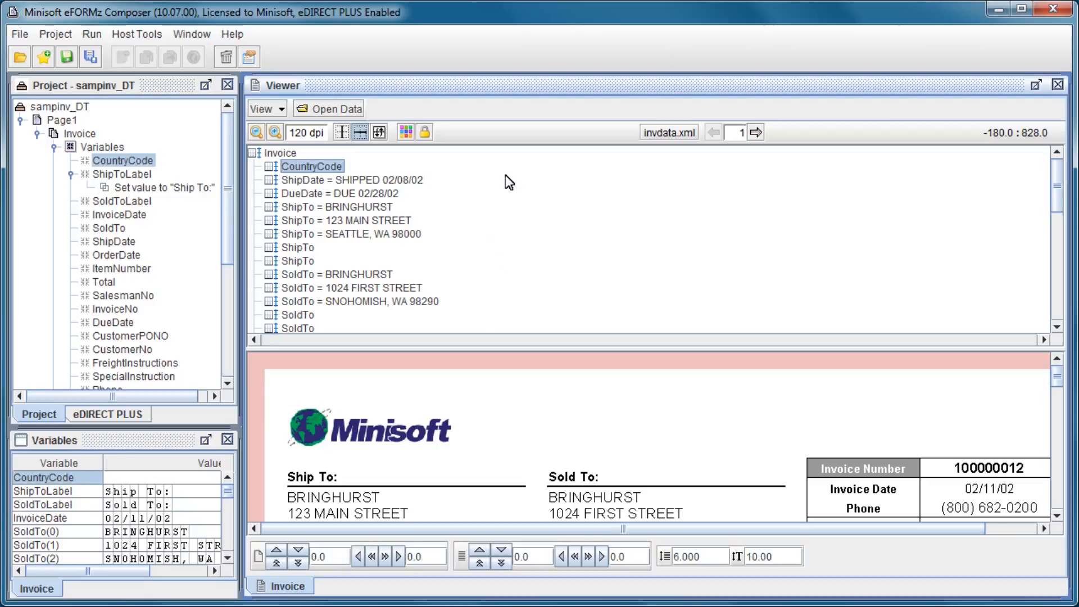
pyautogui.moveTo(1056, 384); pyautogui.dragTo(958, 307)
# Open the data file invdata_sp.xml from the Translate_Sample folder
pyautogui.click(342, 113)
pyautogui.click(501, 344)
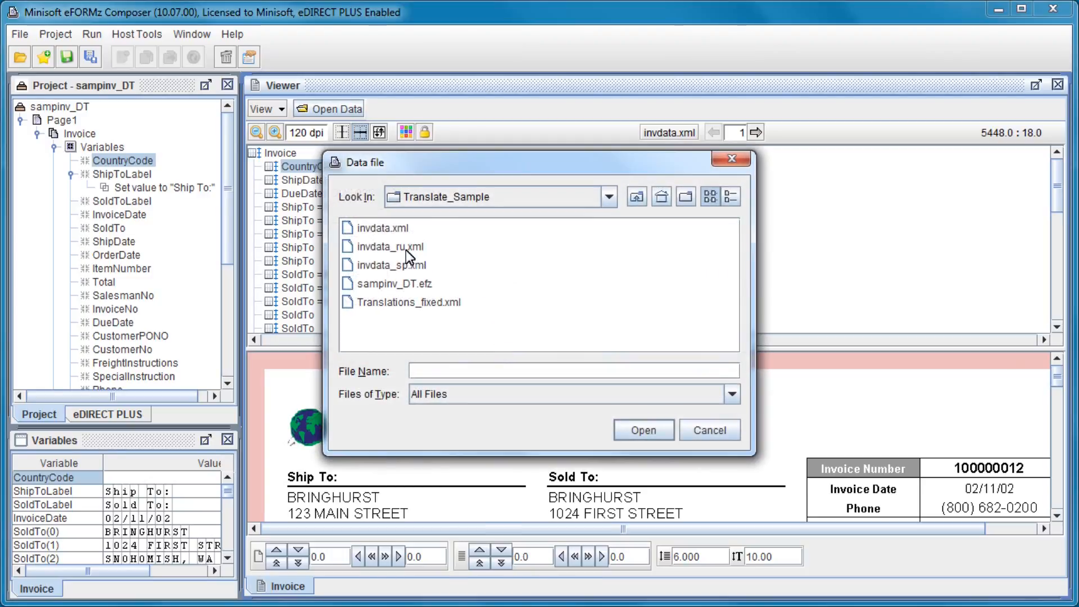
pyautogui.doubleClick(408, 266)
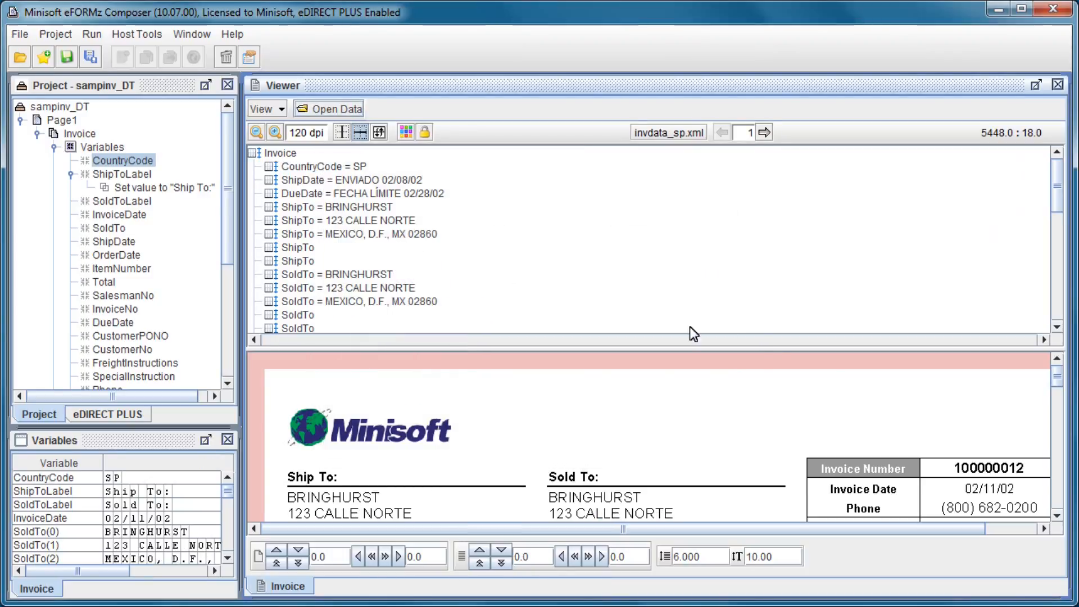
# Look over the previewed invoice labels and select the CountryCode node in the data
pyautogui.scroll(-3, 1059, 388)
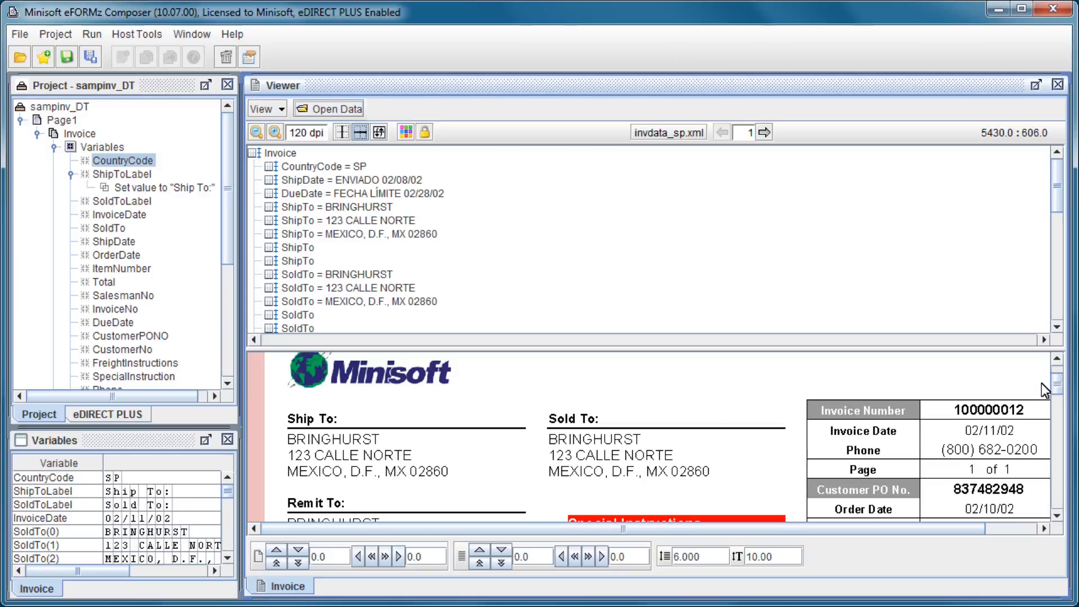
pyautogui.scroll(3, 1045, 388)
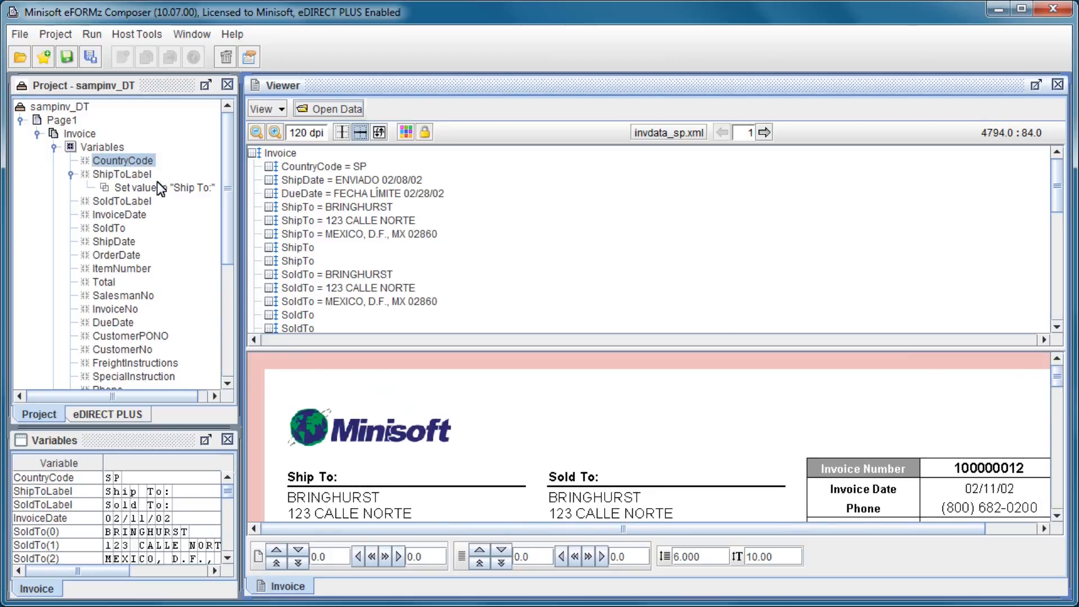
pyautogui.click(338, 171)
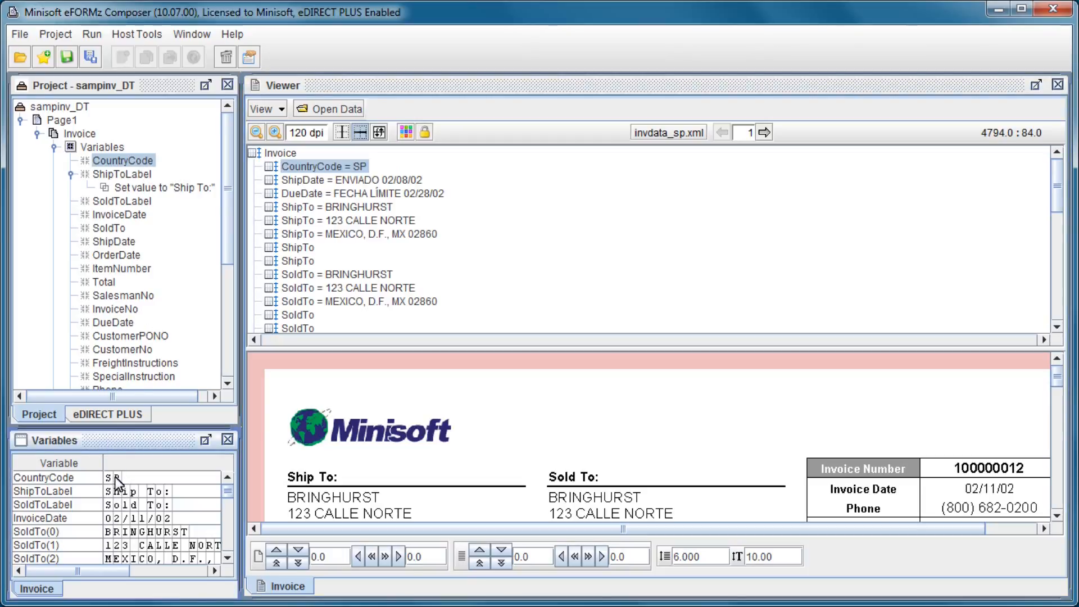
# Start a Translate function on the ShipToLabel variable with Translations_fixed.xml as the provider
pyautogui.rightClick(143, 174)
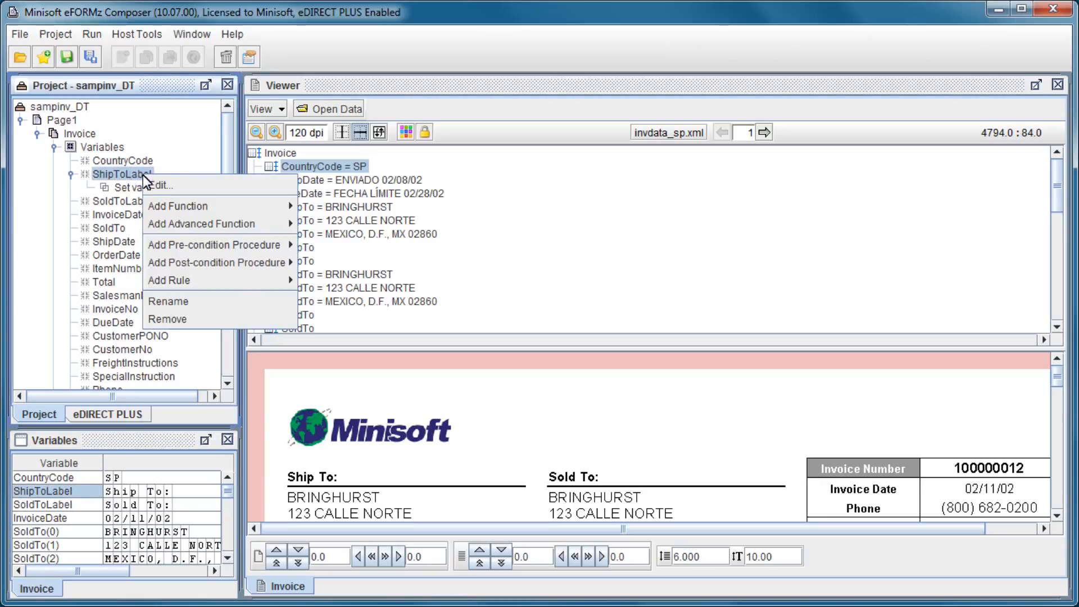
pyautogui.moveTo(226, 204)
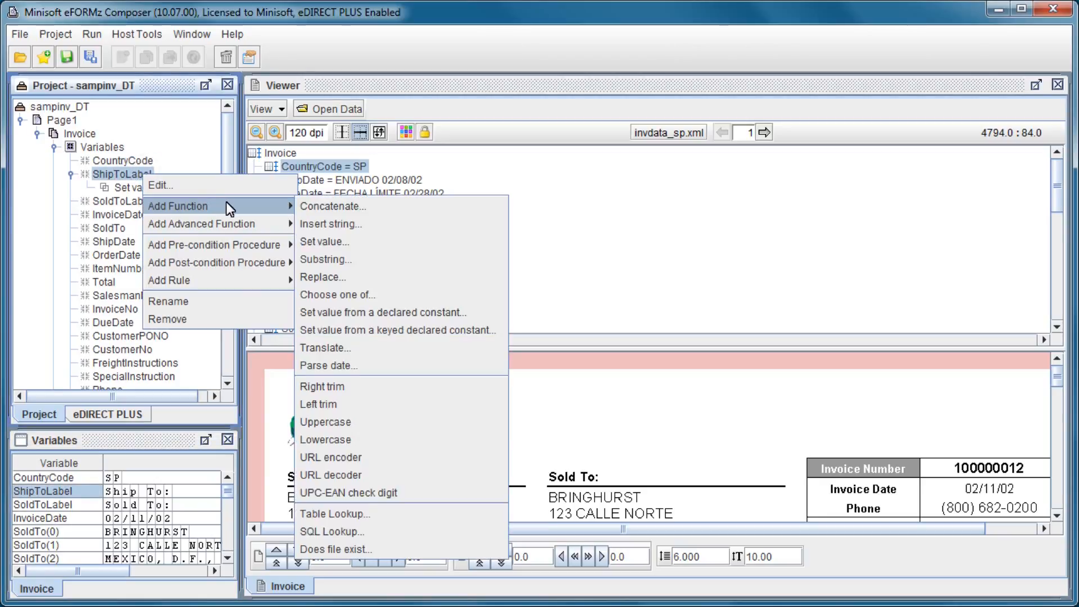
pyautogui.click(347, 348)
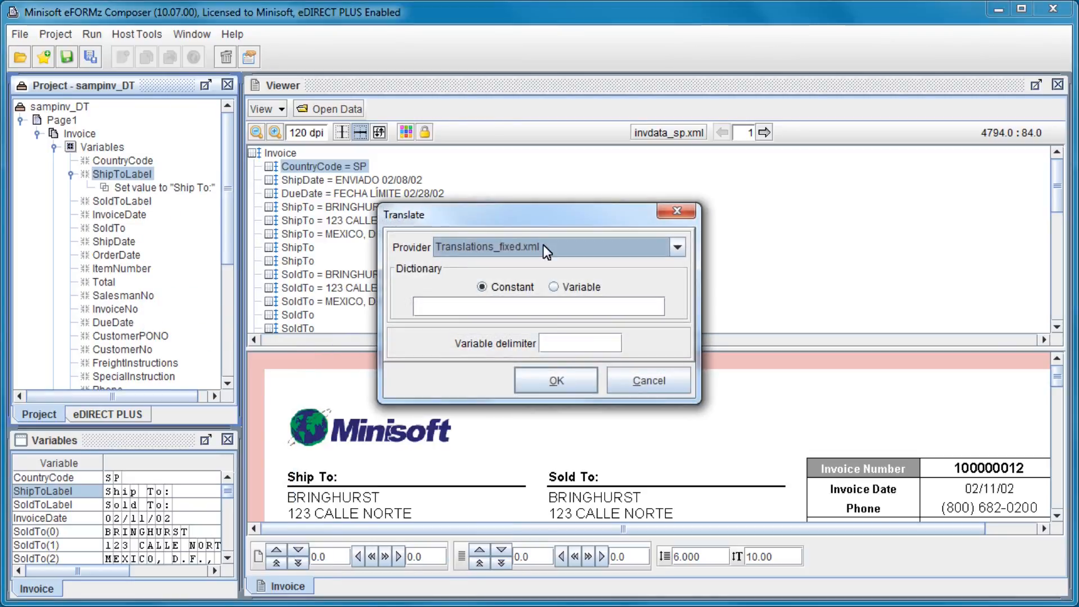
pyautogui.click(566, 247)
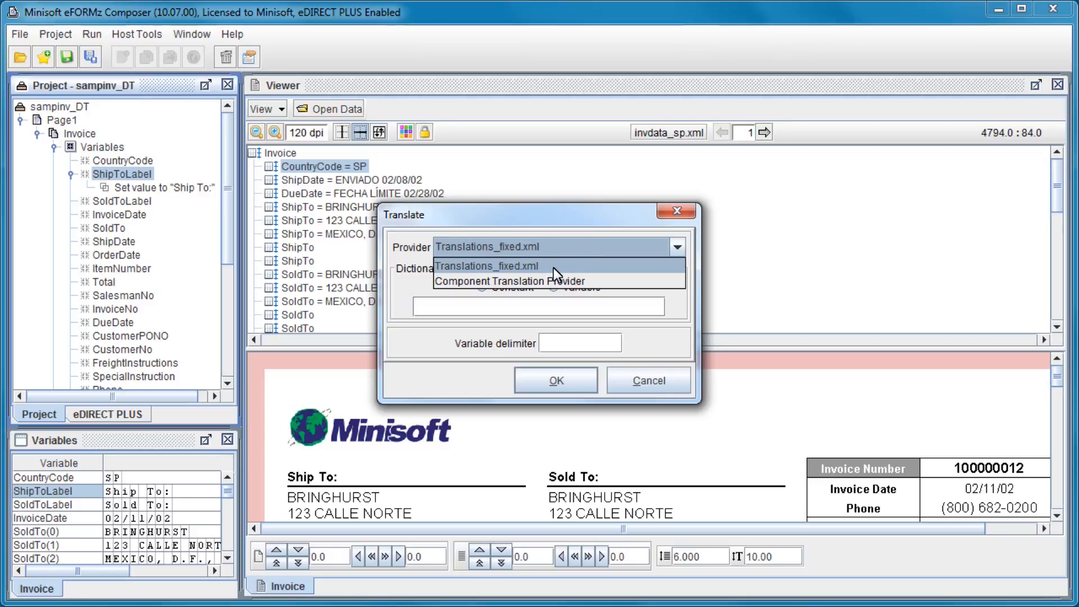
pyautogui.click(553, 266)
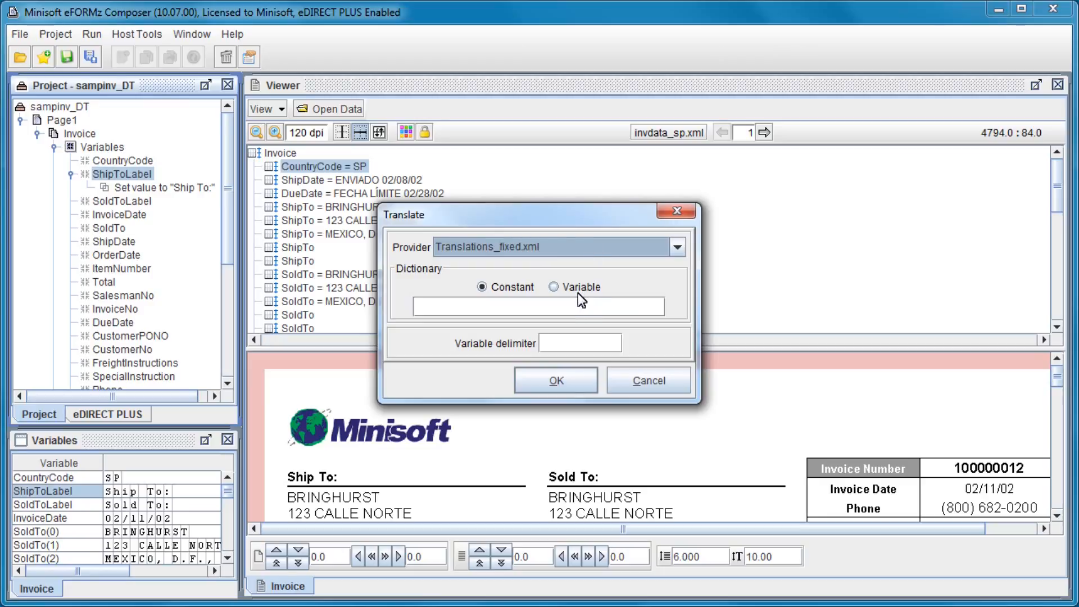
# Base the ShipToLabel translation's dictionary on the CountryCode variable and apply the function
pyautogui.click(554, 287)
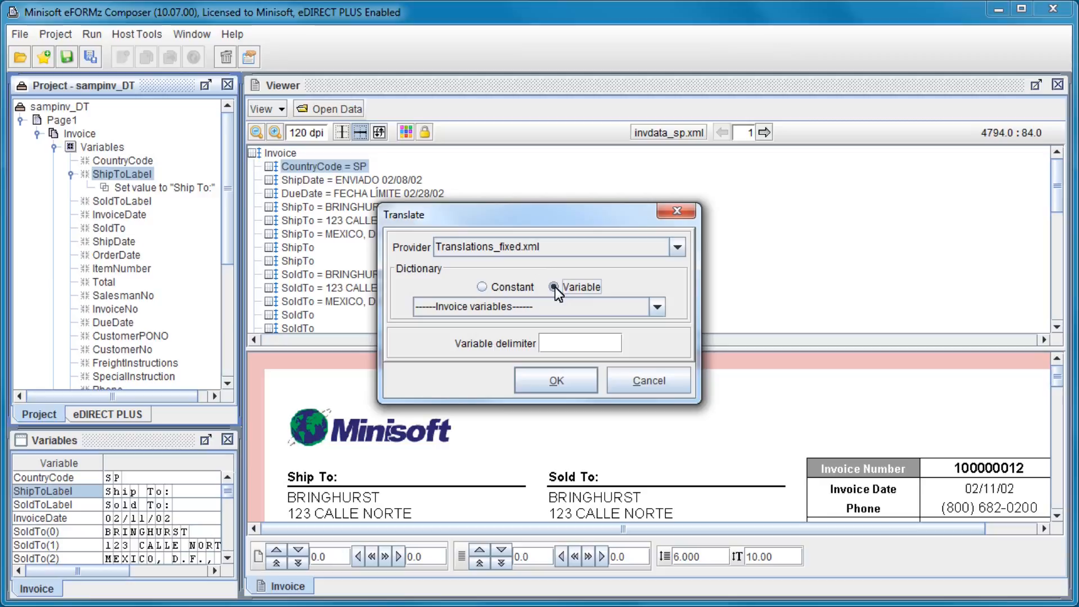
pyautogui.click(541, 307)
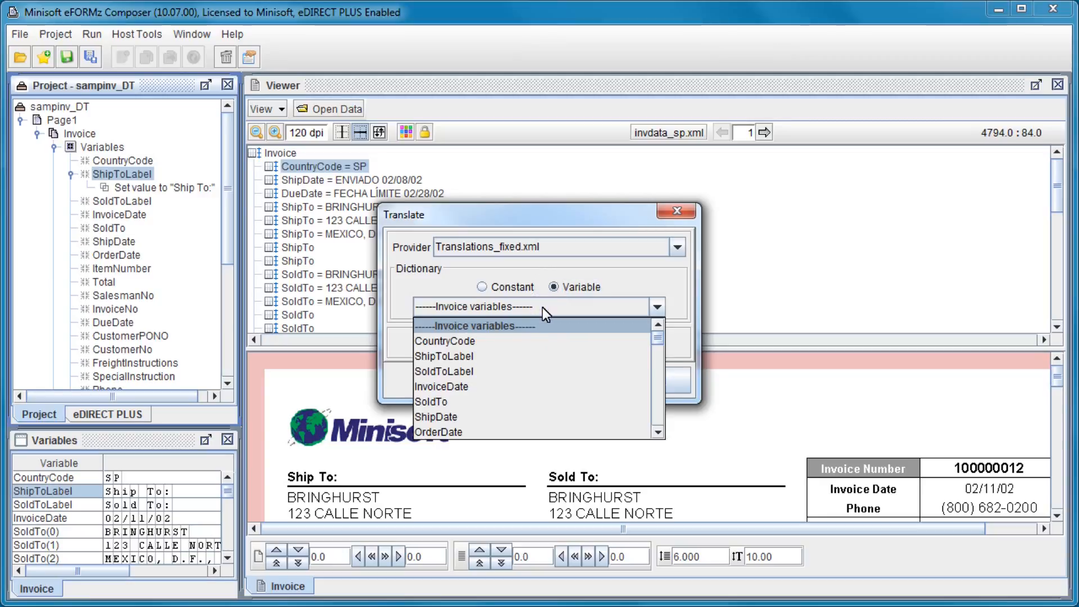
pyautogui.click(504, 340)
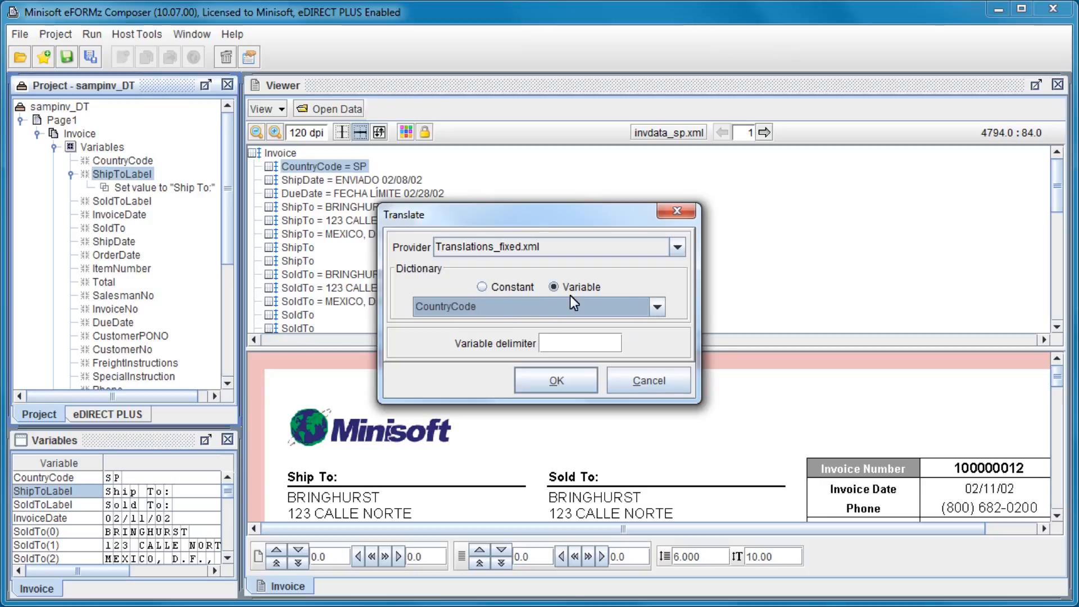
pyautogui.click(565, 248)
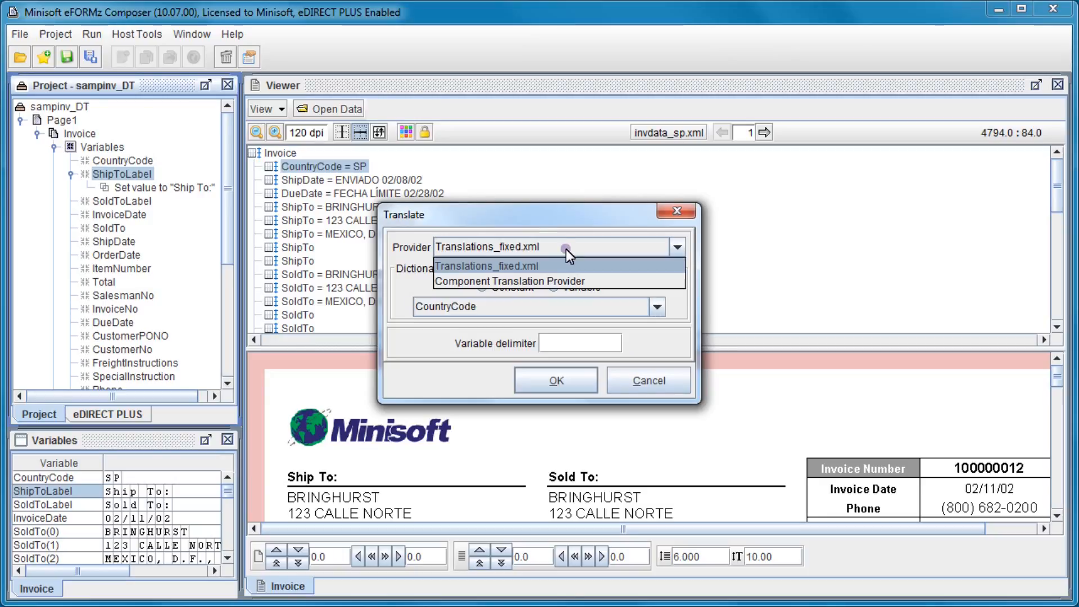
pyautogui.click(565, 249)
pyautogui.click(550, 305)
pyautogui.click(549, 304)
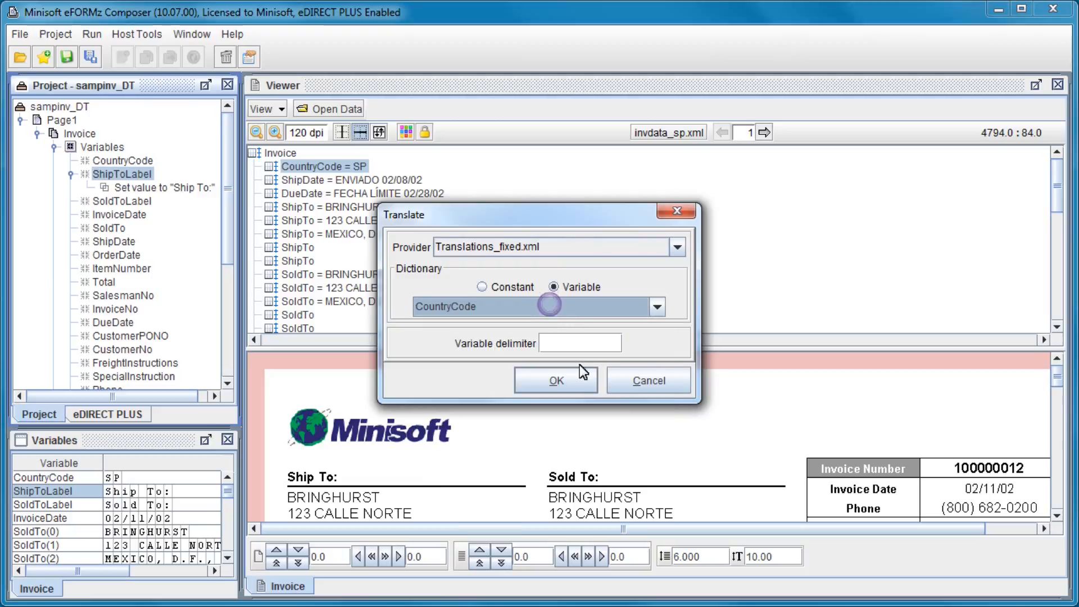
pyautogui.click(564, 380)
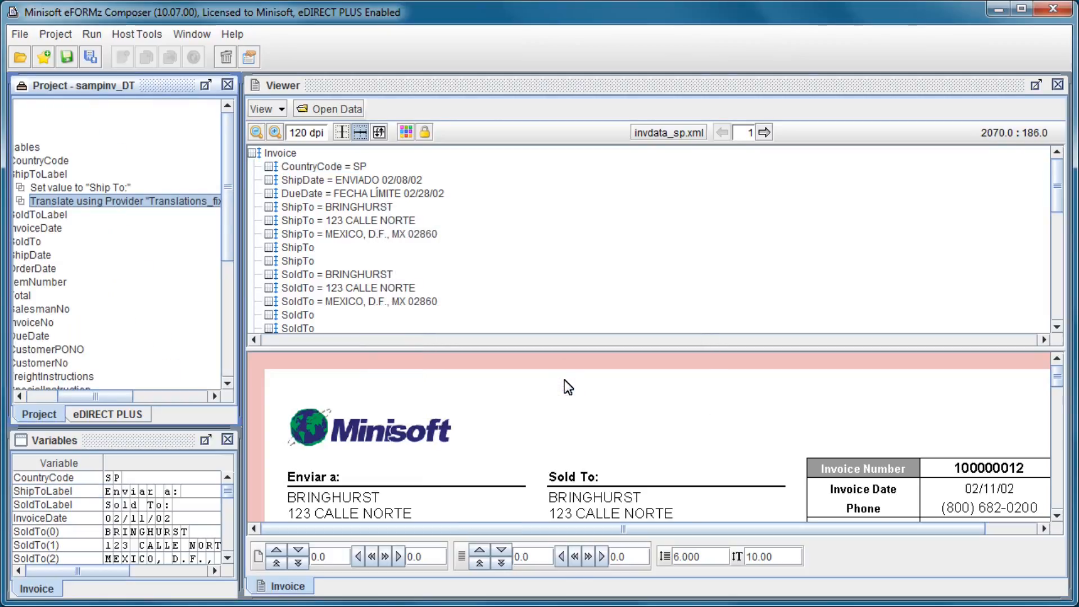
# Add a Translate function to the SoldToLabel variable using provider Translations_fixed.xml and the CountryCode variable as dictionary
pyautogui.scroll(-3, 356, 459)
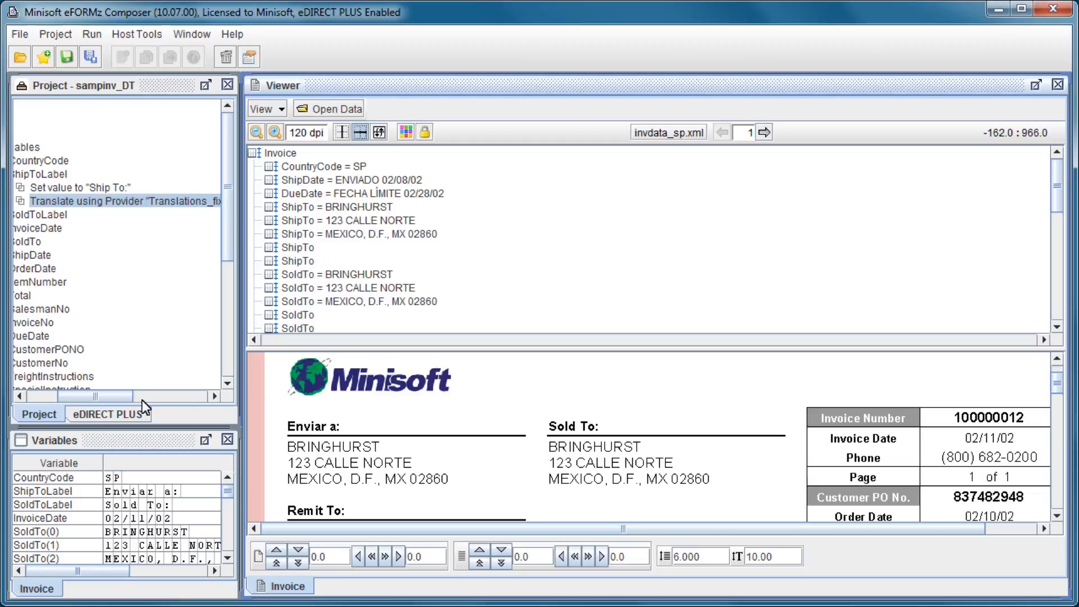
pyautogui.moveTo(113, 399); pyautogui.dragTo(92, 395)
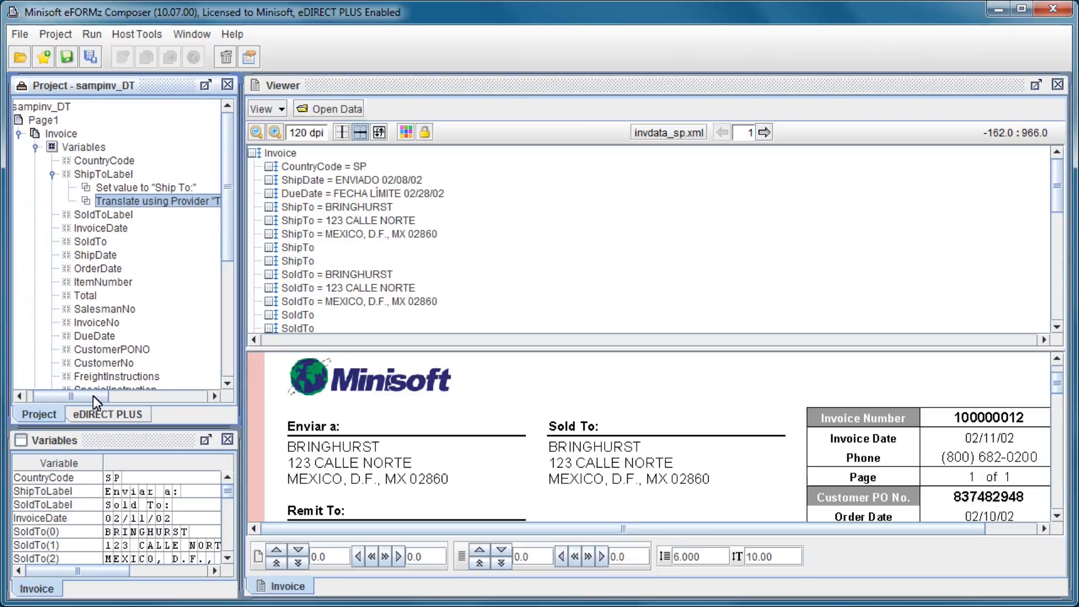
pyautogui.rightClick(124, 215)
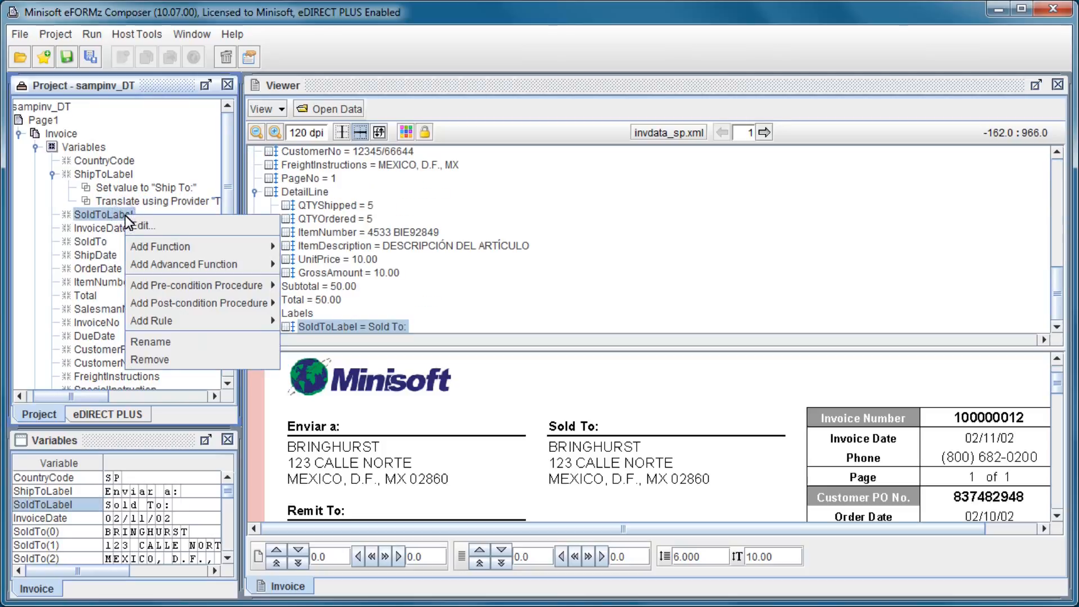
pyautogui.moveTo(196, 240)
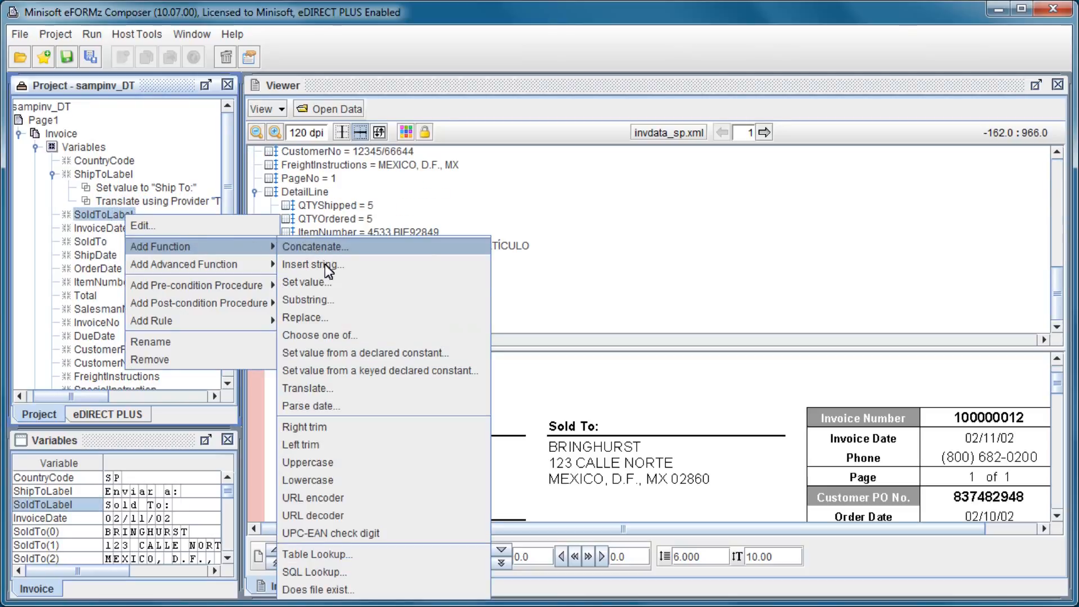
pyautogui.click(320, 388)
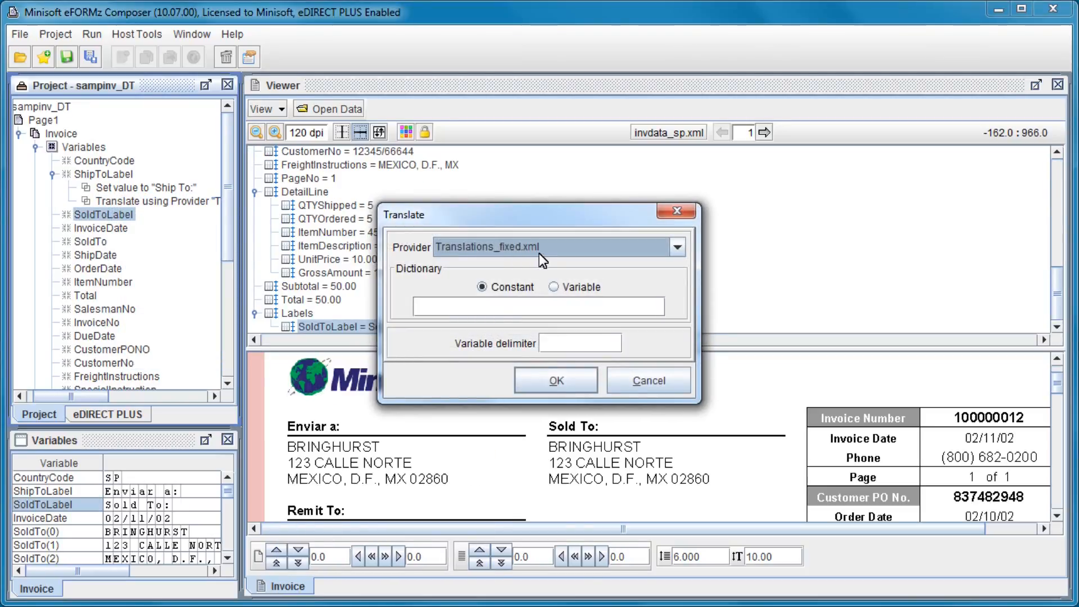
pyautogui.click(554, 286)
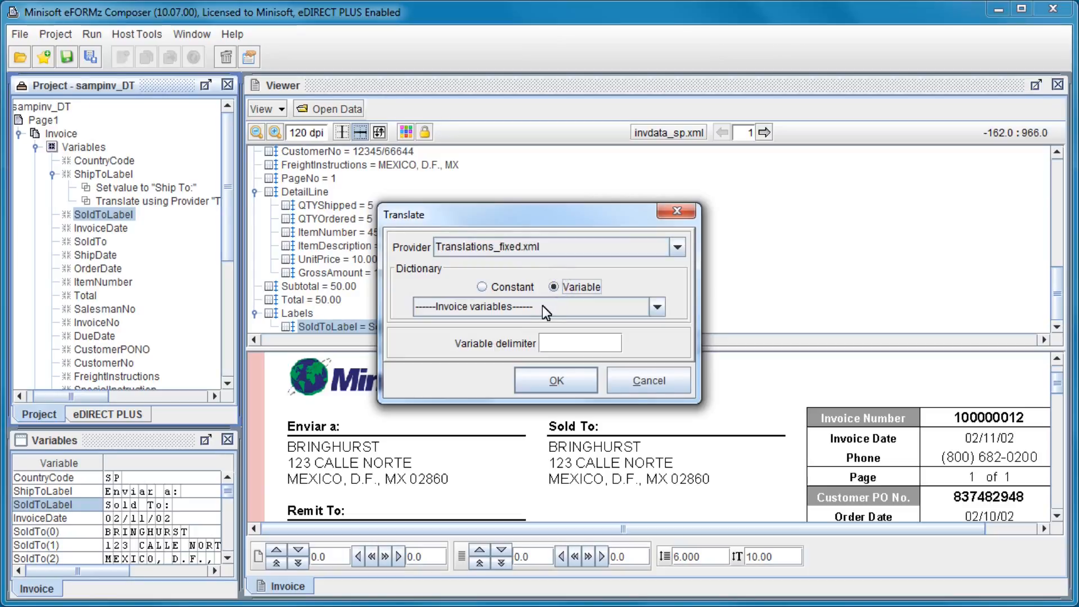
pyautogui.click(541, 306)
pyautogui.click(471, 339)
pyautogui.click(534, 378)
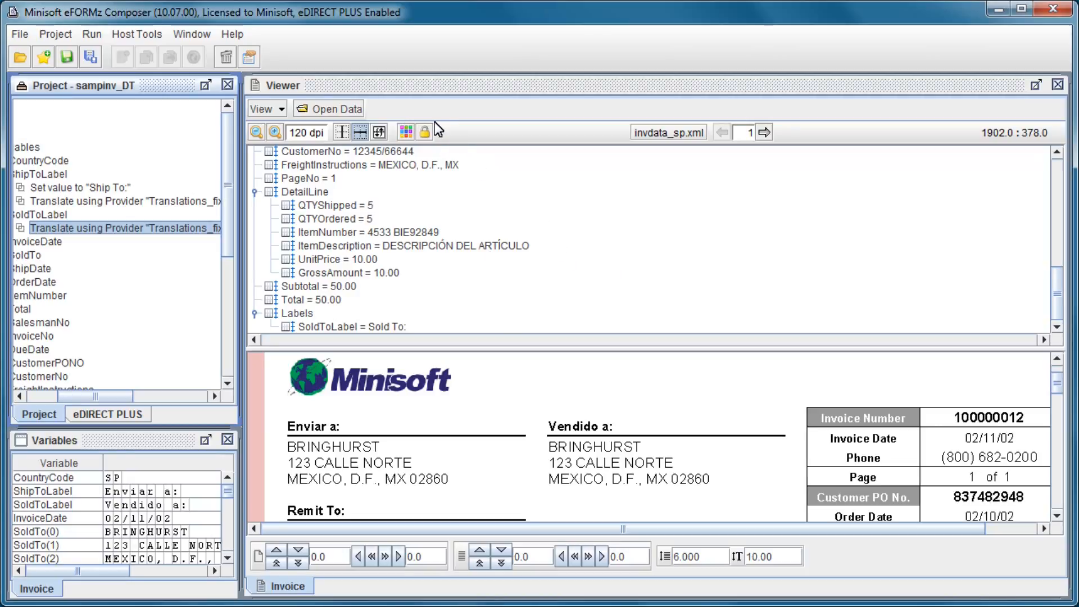
# Open the data file invdata_ru.xml from the Translate_Sample folder
pyautogui.click(335, 110)
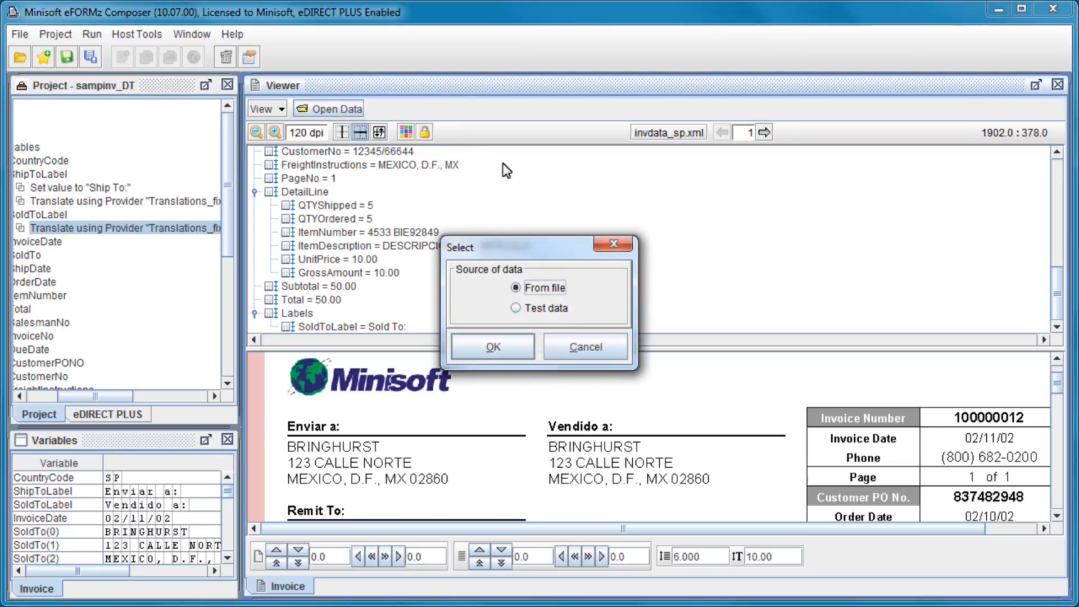
pyautogui.click(512, 344)
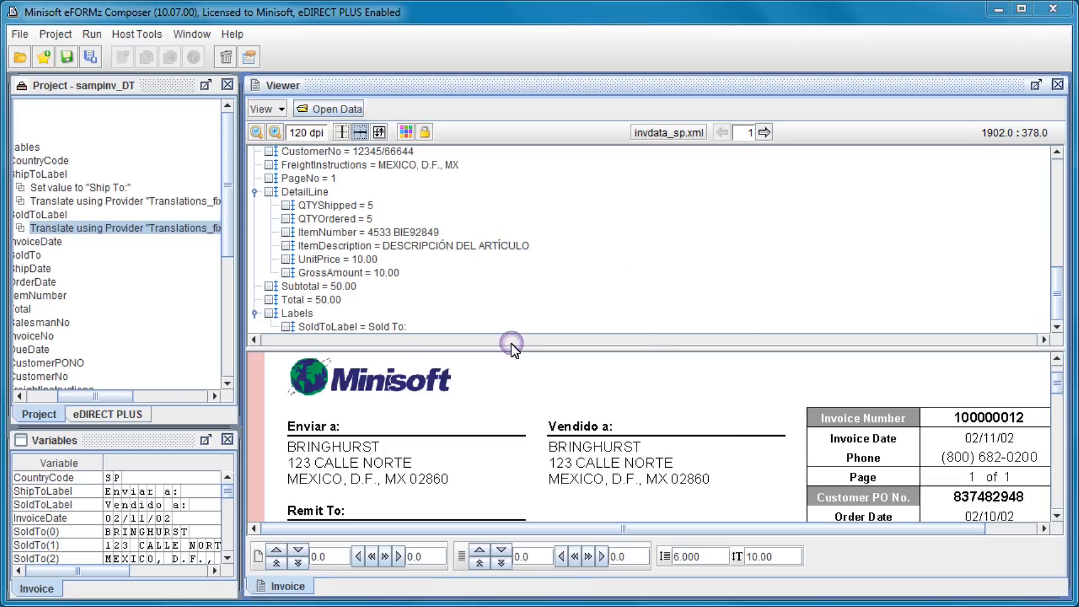
pyautogui.doubleClick(418, 250)
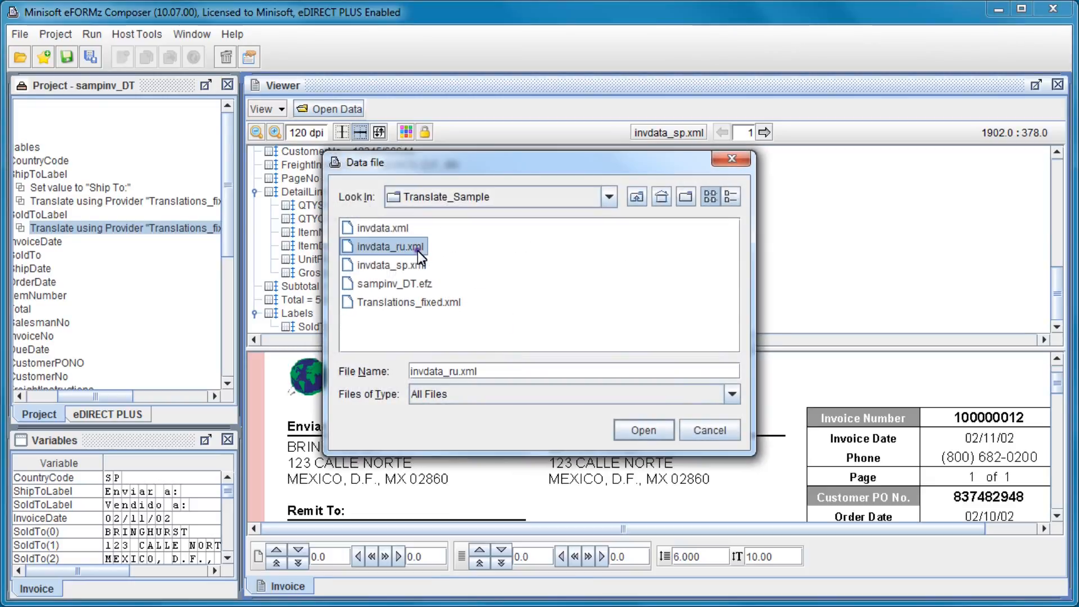